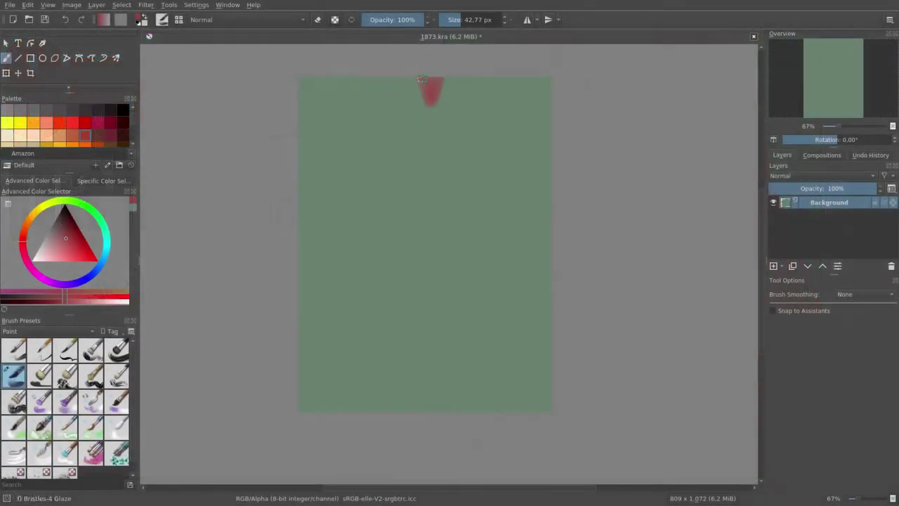
Enlarge the red hold shape near the top of the sage-green canvas.
left_click_drag(422, 79, 469, 137)
Paint red holds at the top and a zigzag of red holds down the right edge.
scroll(63, 127, "down", 2)
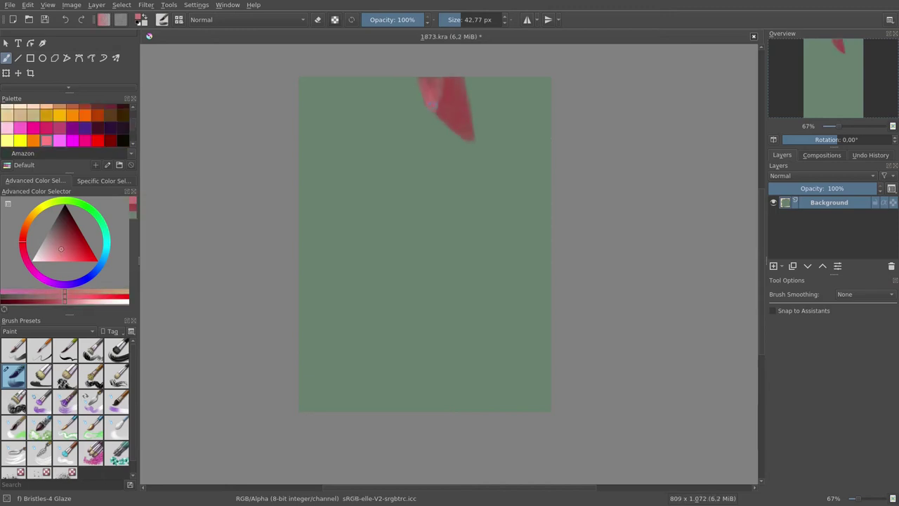
left_click_drag(430, 98, 435, 83)
left_click_drag(524, 79, 511, 98)
mouse_move(505, 194)
left_mouse_down()
mouse_move(548, 352)
mouse_move(545, 321)
left_mouse_up()
mouse_move(541, 277)
left_mouse_down()
mouse_move(492, 313)
mouse_move(548, 373)
left_mouse_up()
mouse_move(516, 337)
left_mouse_down()
mouse_move(548, 401)
mouse_move(543, 382)
left_mouse_up()
Paint bright green lines across the wall, including a diagonal one at bottom left.
scroll(63, 127, "down", 2)
left_click(45, 127)
mouse_move(355, 126)
left_mouse_down()
mouse_move(299, 156)
mouse_move(444, 408)
left_mouse_up()
left_click_drag(372, 196, 427, 354)
key("bracketleft")
left_click_drag(393, 410, 299, 274)
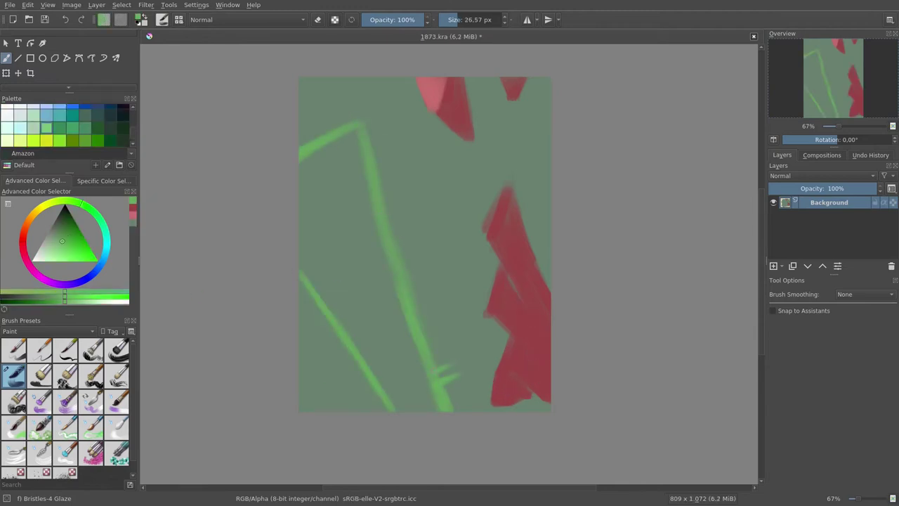
Dot dark bolt-hole specks over the lower, upper and top left wall with a small brush.
left_click(420, 307, "ctrl")
key("bracketright")
key("bracketleft")
key("bracketleft")
key("bracketleft")
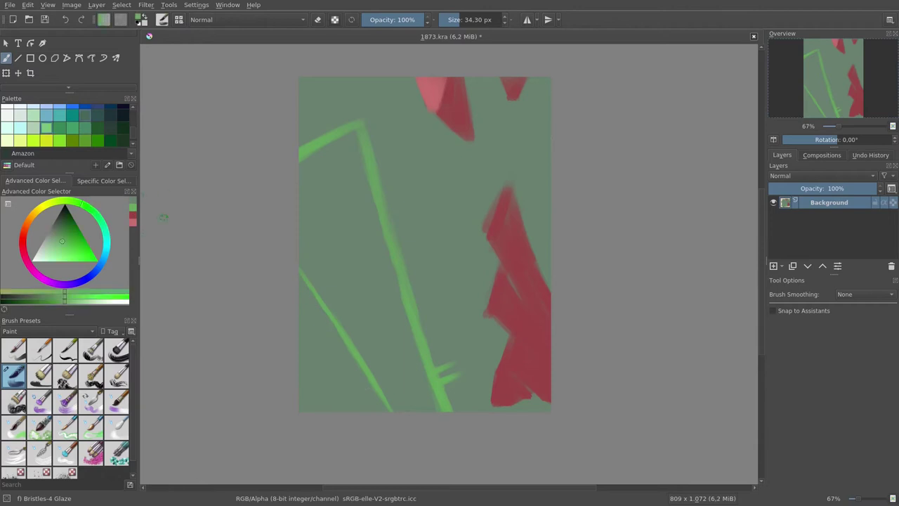
scroll(63, 126, "up", 2)
left_click_drag(302, 330, 350, 378)
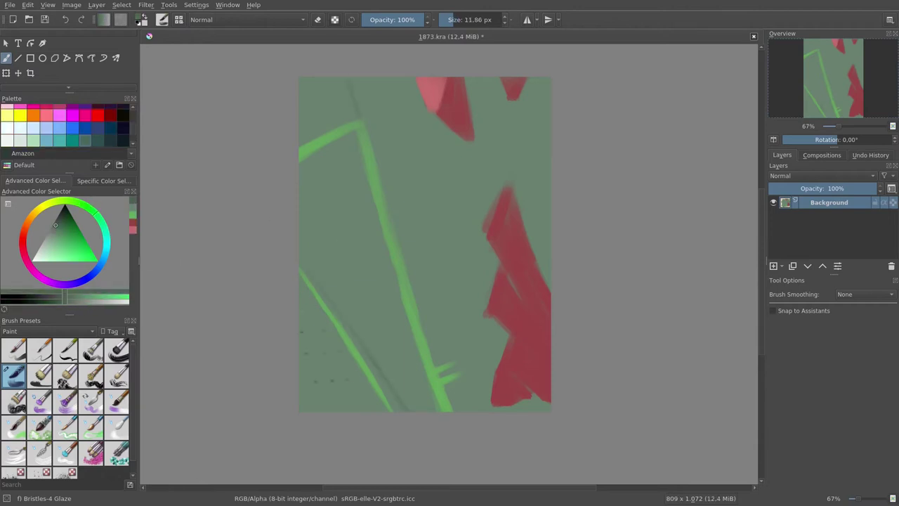
left_click_drag(337, 151, 305, 260)
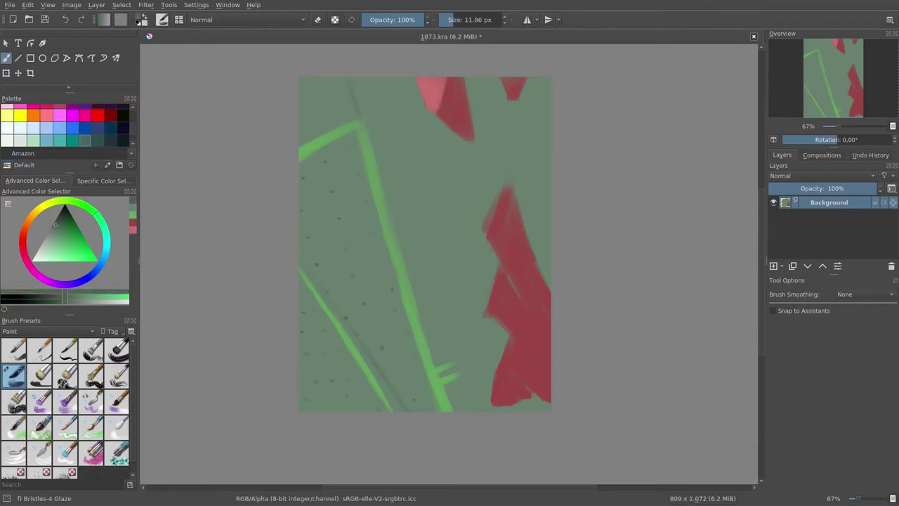
left_click_drag(373, 114, 316, 83)
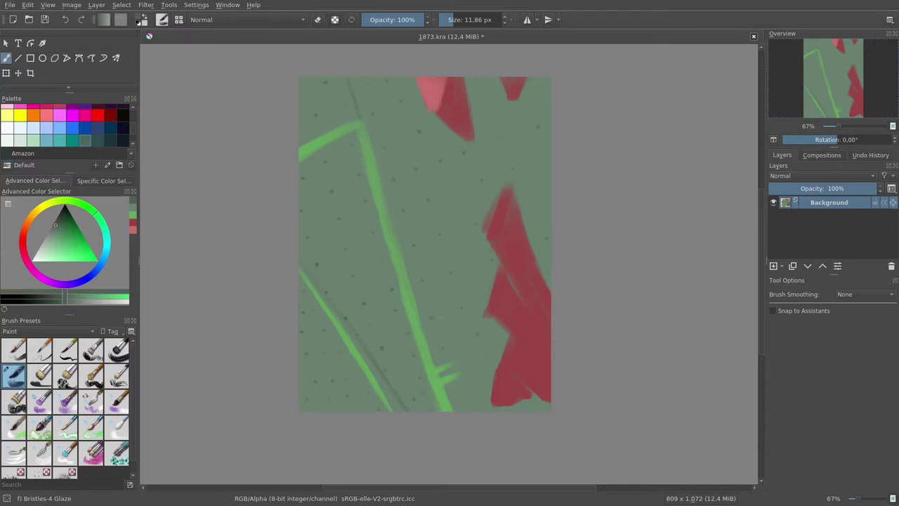
Add pink highlights and shading to the red holds on the right.
left_click(486, 379, "ctrl")
mouse_move(510, 348)
left_mouse_down()
mouse_move(523, 383)
mouse_move(506, 343)
mouse_move(548, 383)
left_mouse_up()
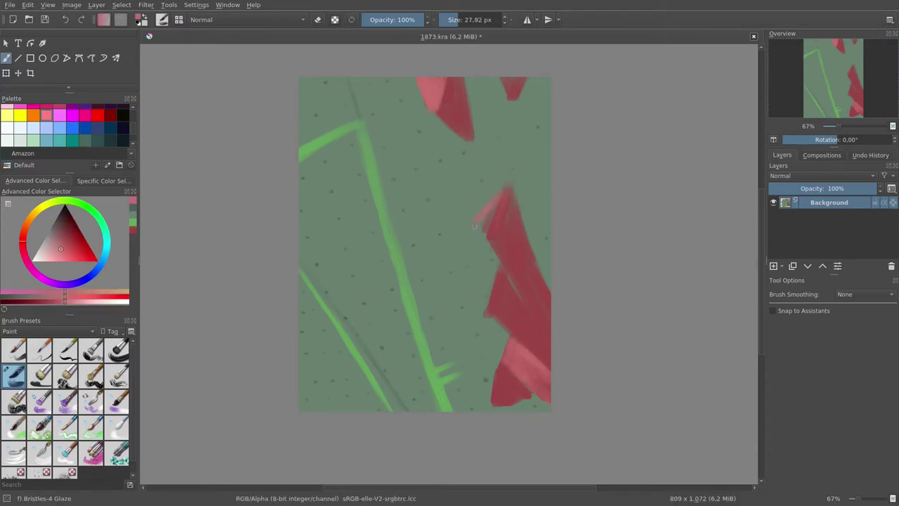
left_click_drag(475, 226, 495, 203)
left_click_drag(520, 288, 537, 323)
Sample a darker red and shade the lower right hold.
left_click(495, 408, "ctrl")
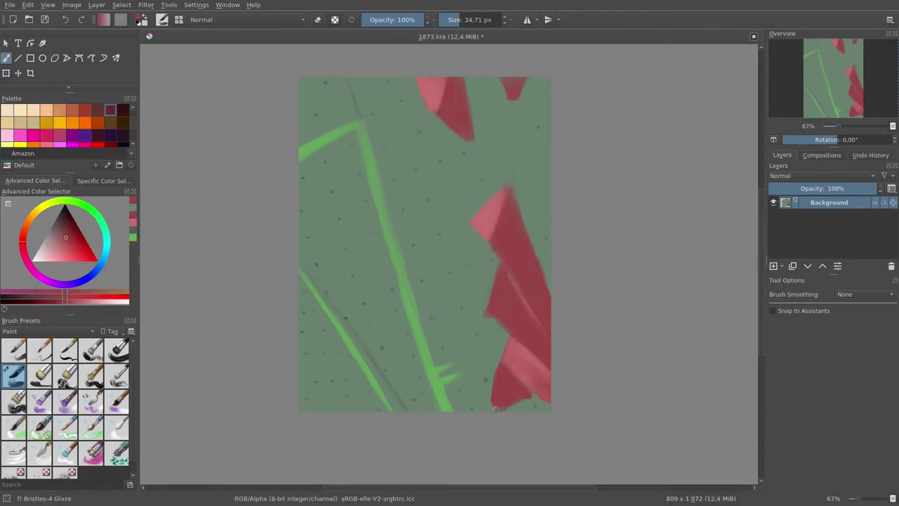
left_click(495, 404, "ctrl")
left_click(510, 397, "ctrl")
left_click_drag(499, 404, 544, 351)
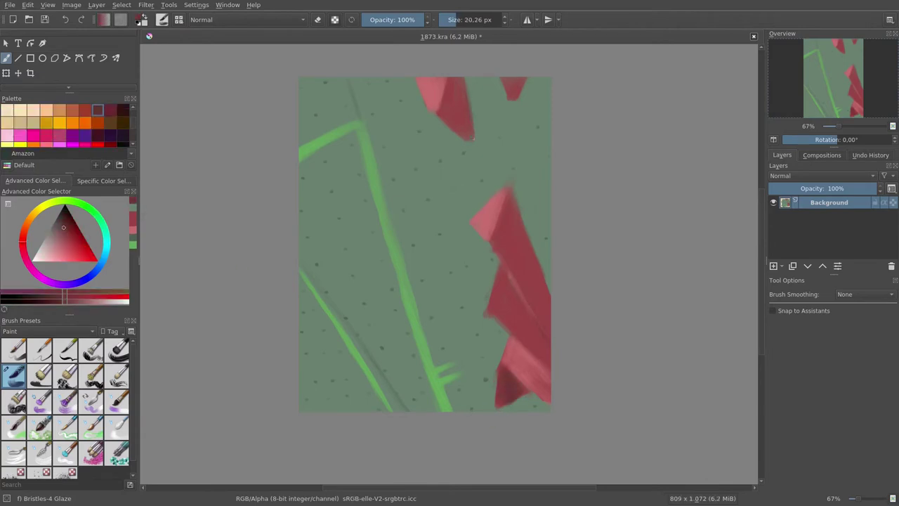
left_click(41, 249)
Dab pale chalk marks on the wall with Dry Bristles Eroded at 33% opacity.
left_click(91, 376)
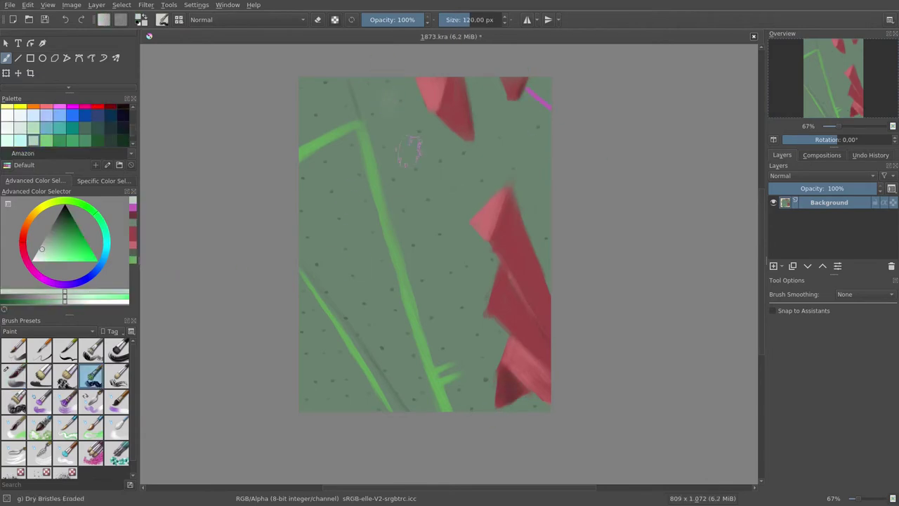
left_click(436, 186)
left_click(319, 109)
left_click(316, 355)
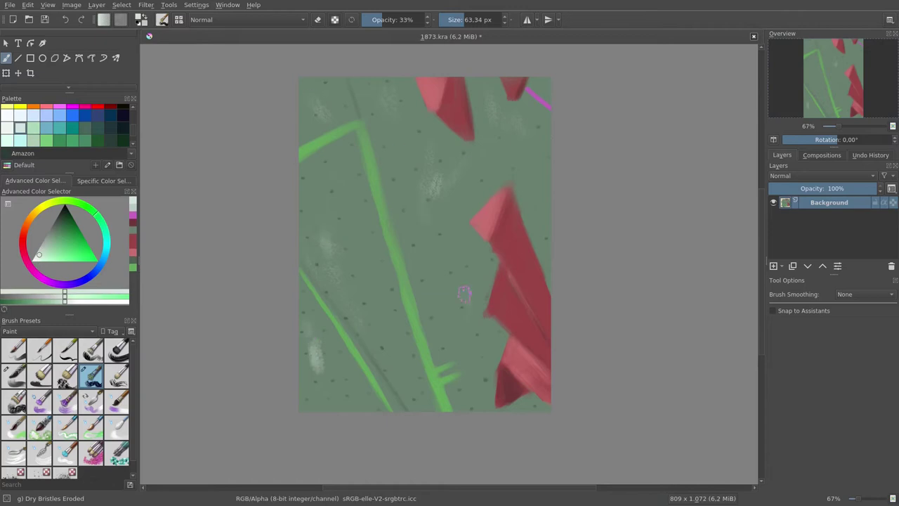
Add more chalk dabs and a thin light streak with the Watercolor Fringe brush.
left_click(341, 232)
left_click_drag(414, 200, 415, 225)
left_click(421, 166)
left_click(14, 426)
left_click(316, 376)
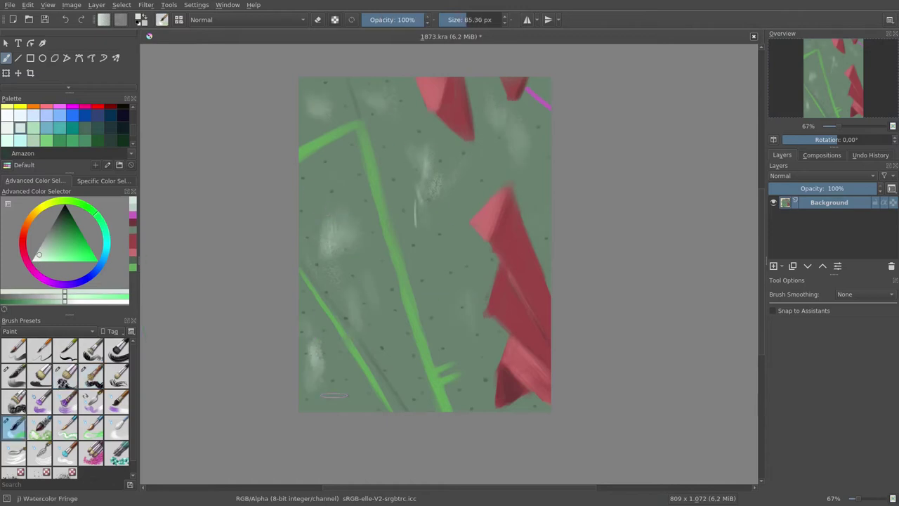
Touch up the red hold with Bristles-4 Glaze and add Layer 1 above Background.
left_click(14, 376)
left_click_drag(511, 341, 512, 355)
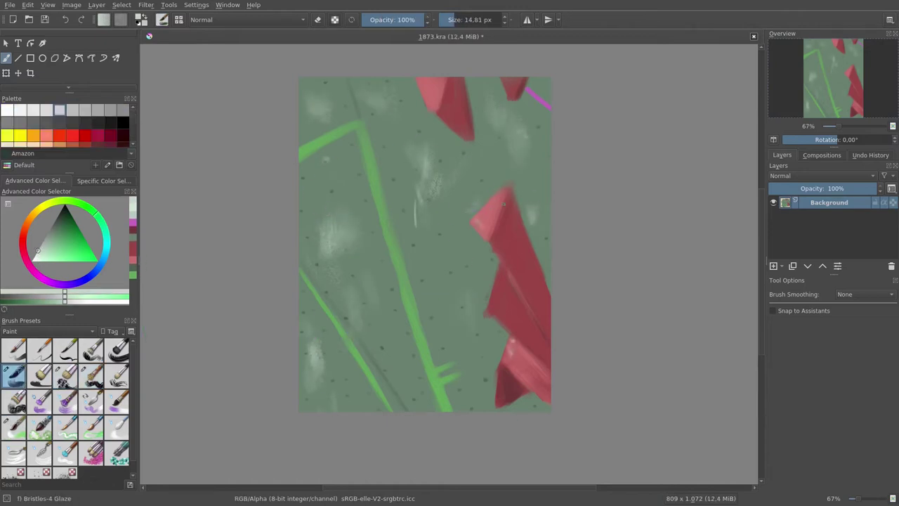
left_click(492, 320, "ctrl")
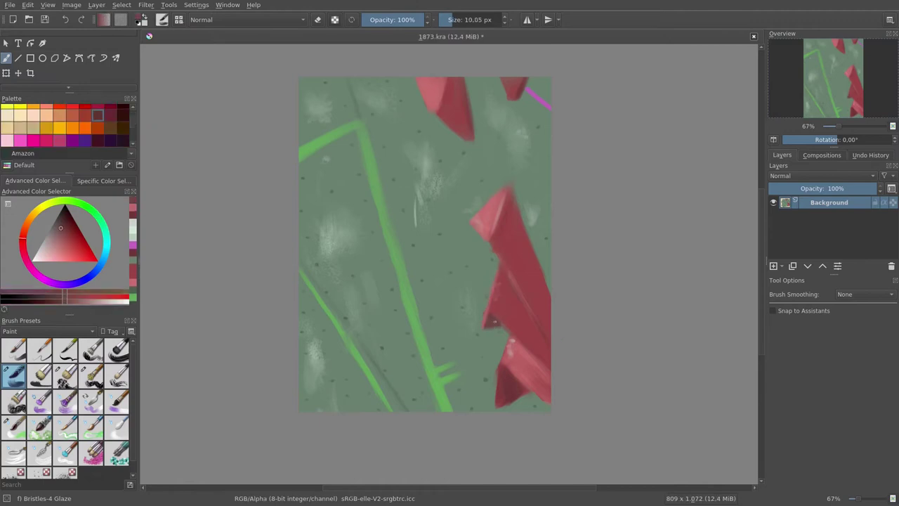
left_click(524, 246, "ctrl")
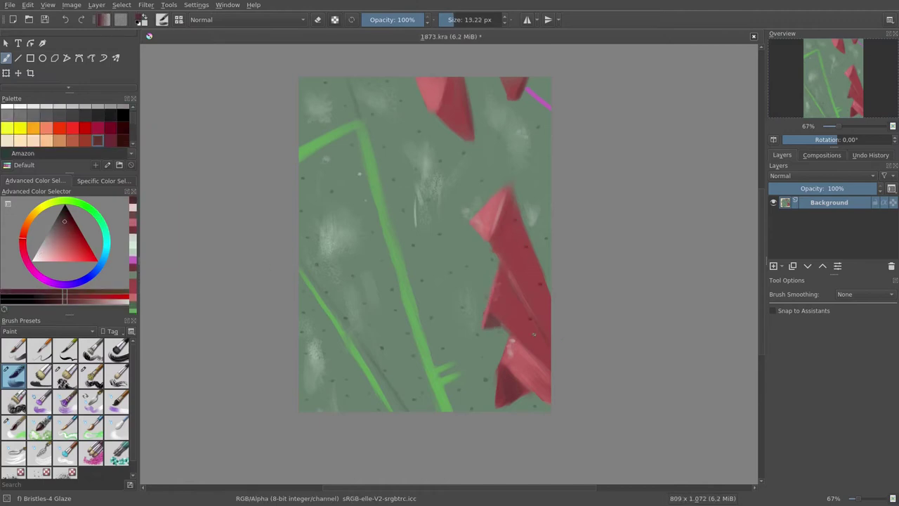
left_click(365, 117, "ctrl")
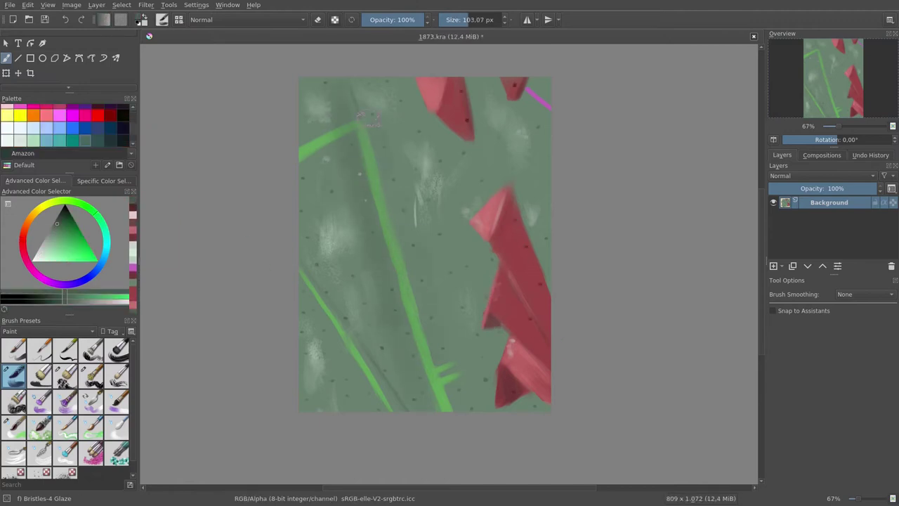
left_click(774, 265)
left_click(496, 289, "ctrl")
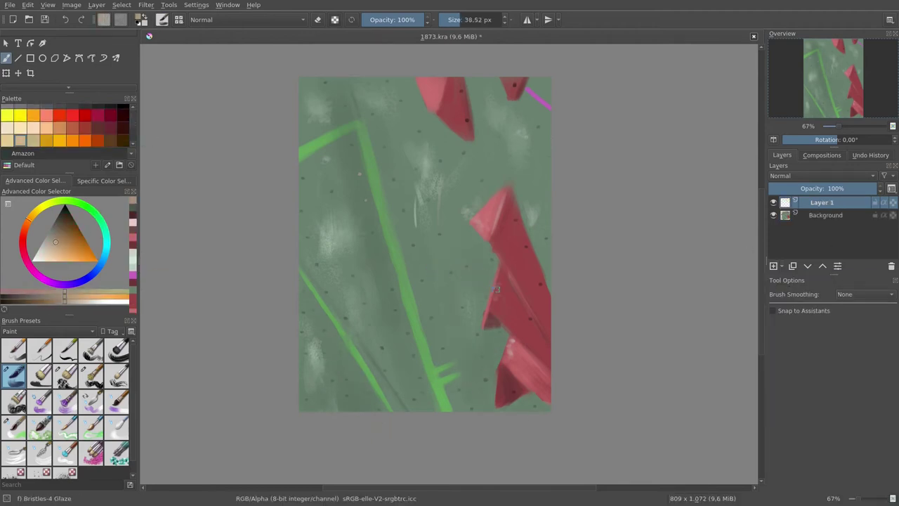
Block in the climber's tan arm, leg and head beside the red hold.
left_click_drag(482, 295, 419, 247)
mouse_move(500, 362)
left_mouse_down()
mouse_move(393, 314)
mouse_move(447, 335)
mouse_move(386, 338)
left_mouse_up()
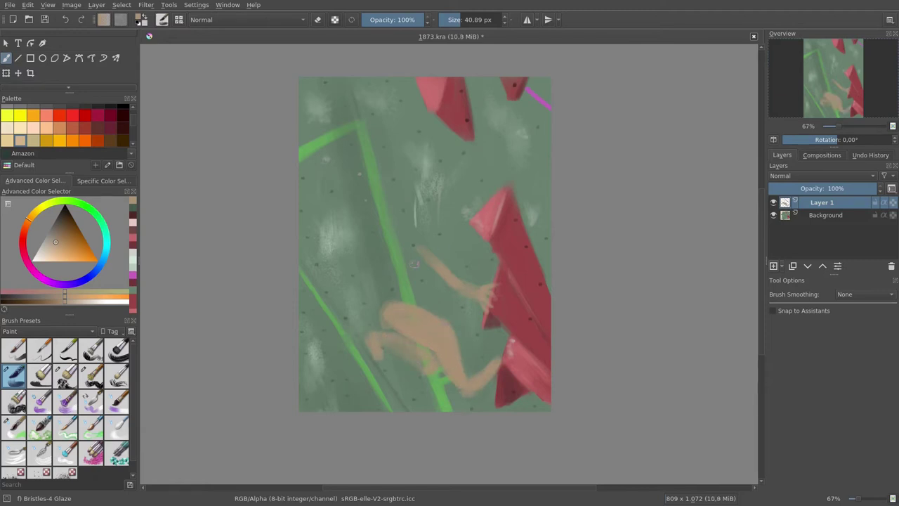
left_click_drag(414, 223, 380, 323)
scroll(63, 126, "down", 2)
left_click(72, 127)
key("bracketleft")
key("bracketleft")
scroll(63, 126, "up", 2)
key("bracketleft")
key("bracketleft")
key("bracketleft")
Touch up the hand and pick greens for the climber's tank top.
scroll(63, 126, "up", 2)
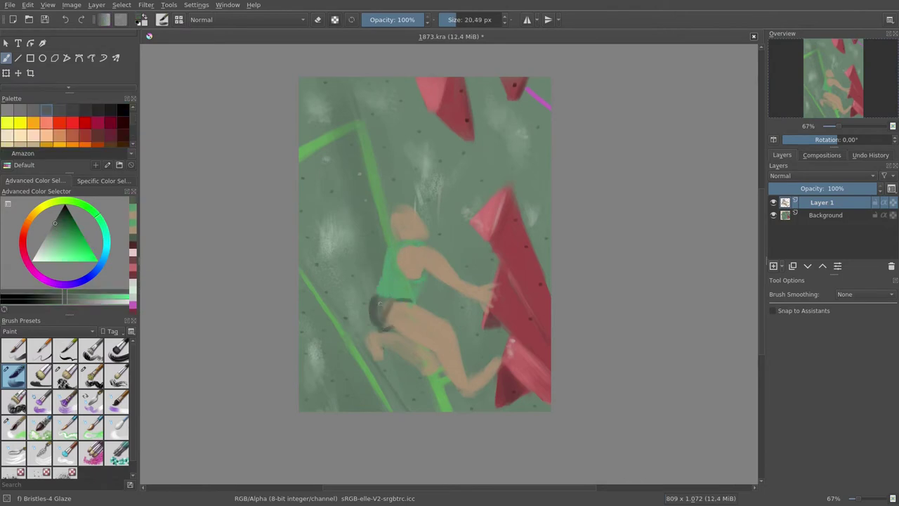
scroll(63, 126, "down", 2)
key("bracketright")
key("bracketright")
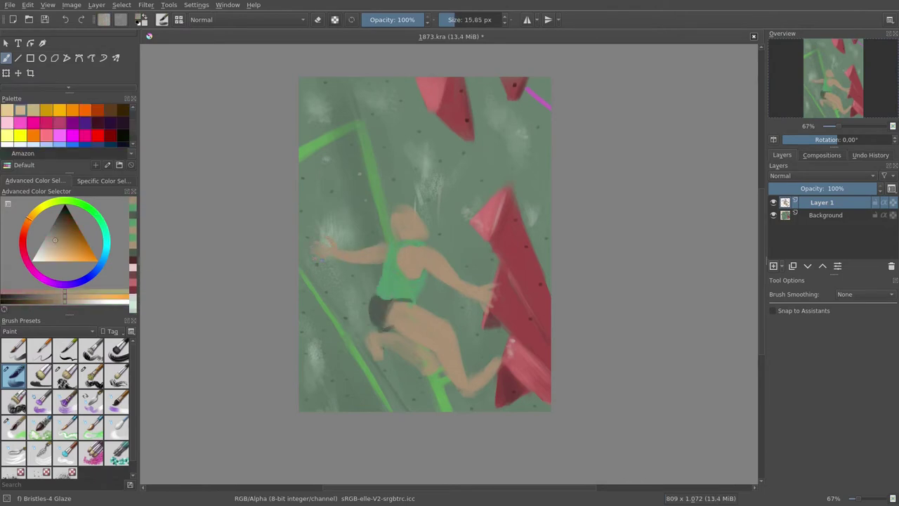
left_click_drag(327, 242, 320, 258)
scroll(67, 126, "down", 2)
left_click(85, 140)
scroll(63, 127, "down", 2)
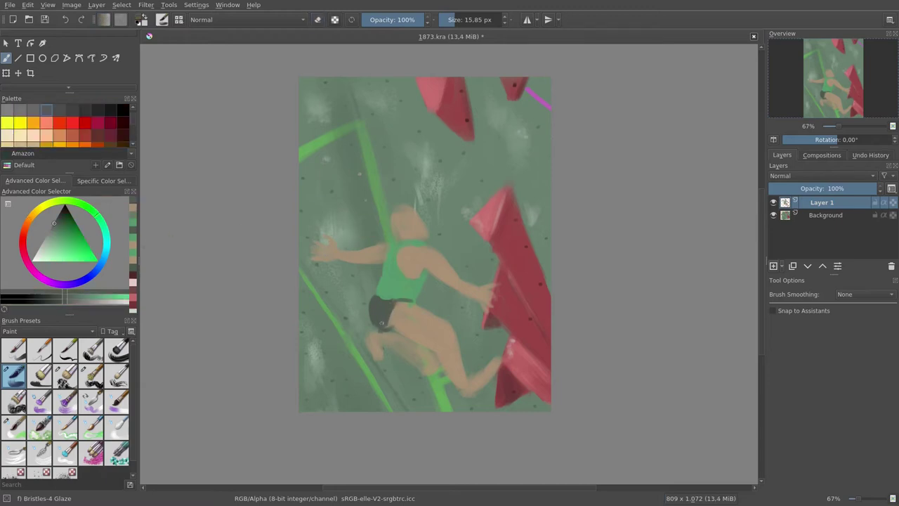
scroll(63, 126, "up", 1)
left_click(46, 140)
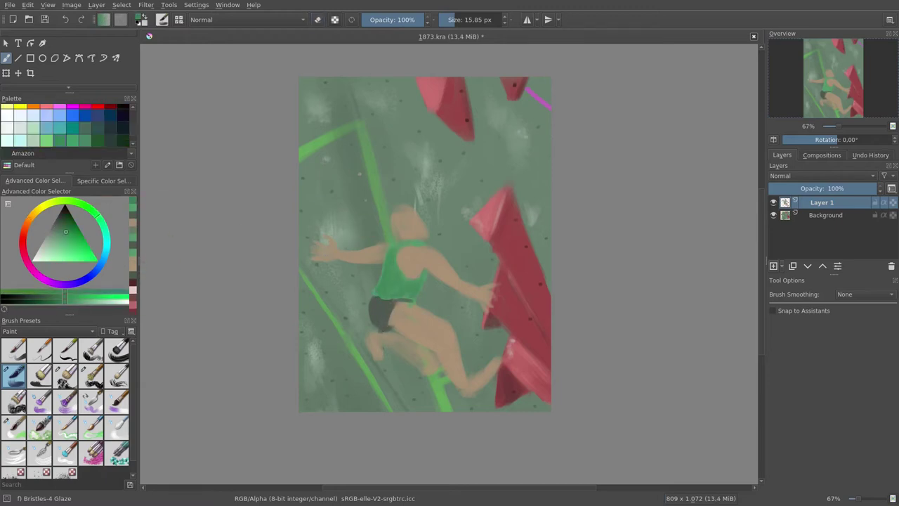
Pick tan tones and lighten the dark shadow under the leg.
scroll(64, 126, "up", 2)
left_click(19, 111)
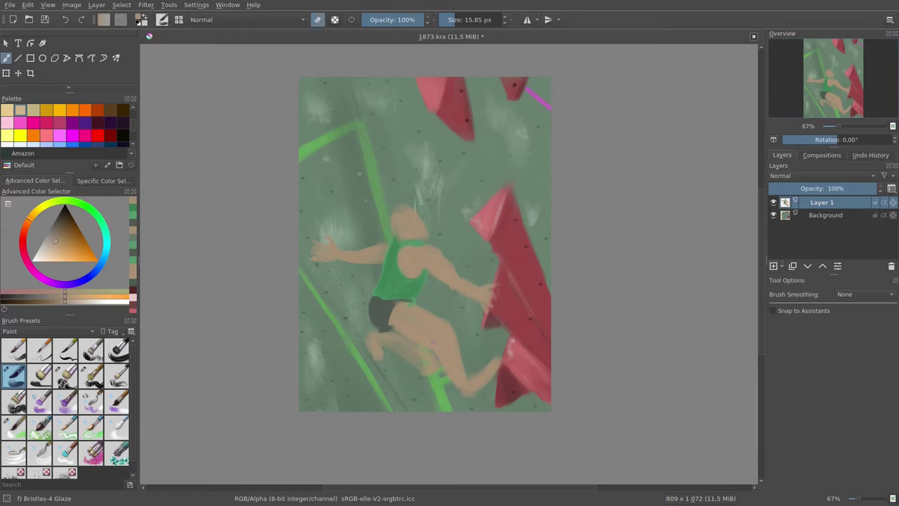
left_click(33, 110)
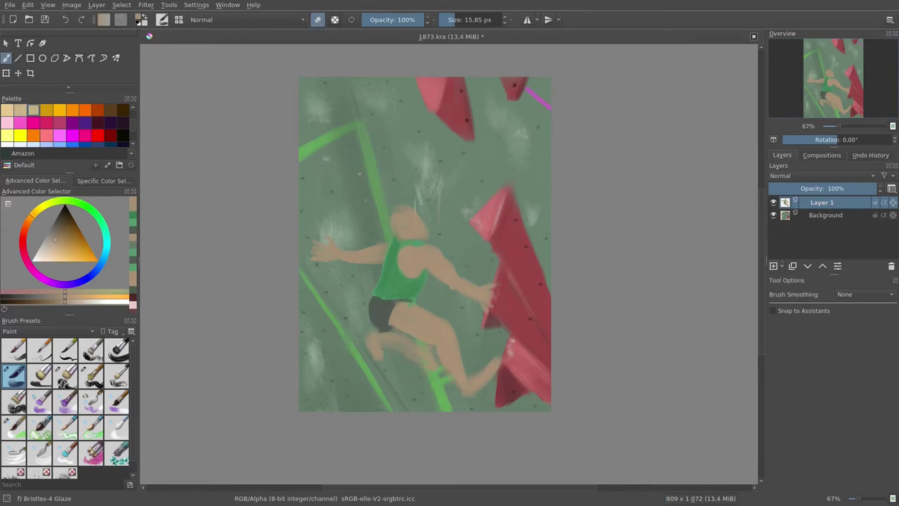
key("e")
scroll(63, 127, "down", 2)
scroll(64, 126, "down", 1)
left_click(20, 141)
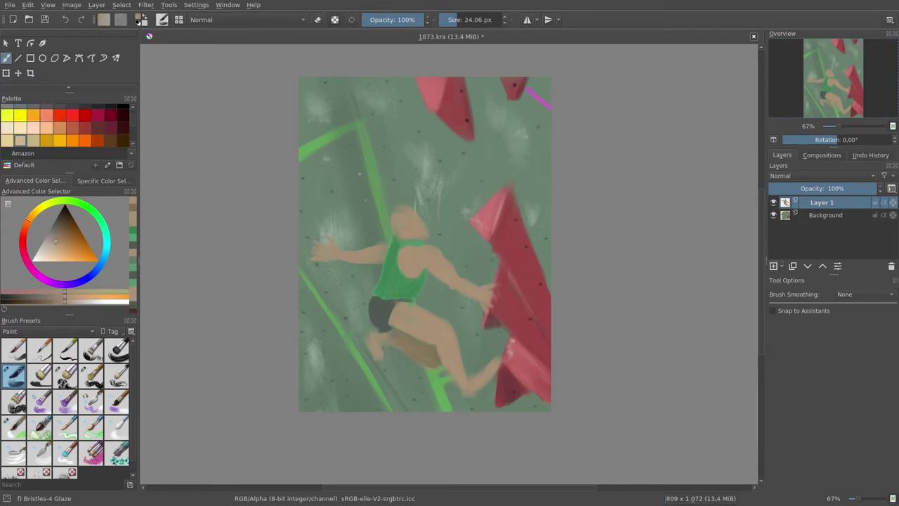
left_click_drag(375, 334, 405, 346)
Paint green shoes, lighten the face, and add a long dark brown ponytail.
left_click(463, 387, "ctrl")
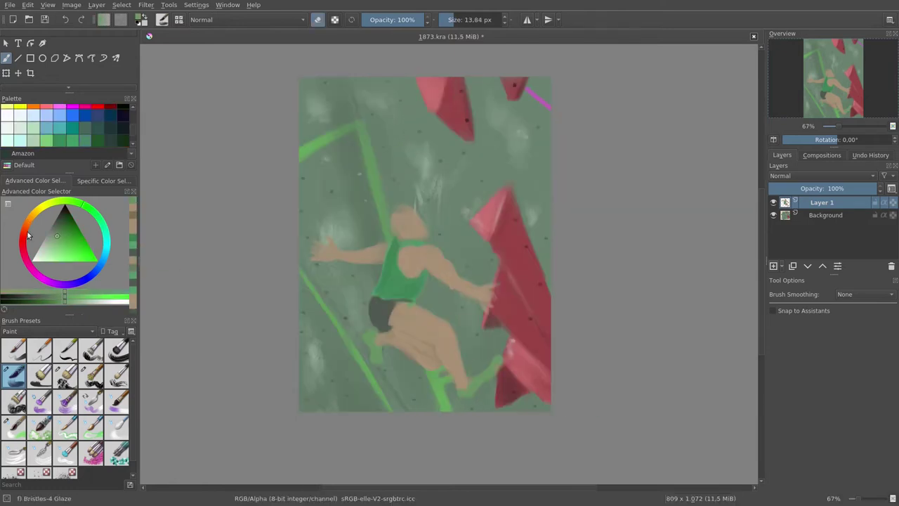
left_click(492, 284, "ctrl")
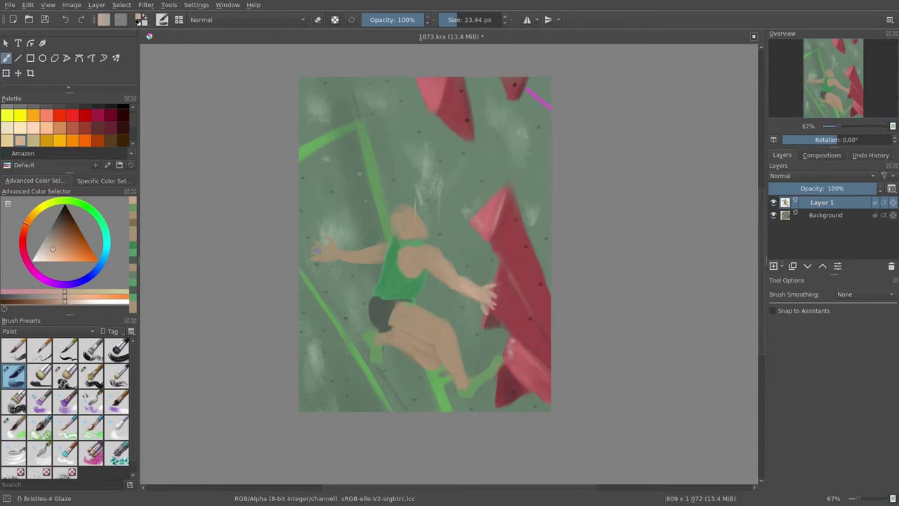
mouse_move(410, 209)
left_mouse_down()
mouse_move(429, 232)
mouse_move(432, 225)
mouse_move(372, 260)
left_mouse_up()
left_click(383, 313, "ctrl")
left_click_drag(383, 226, 369, 285)
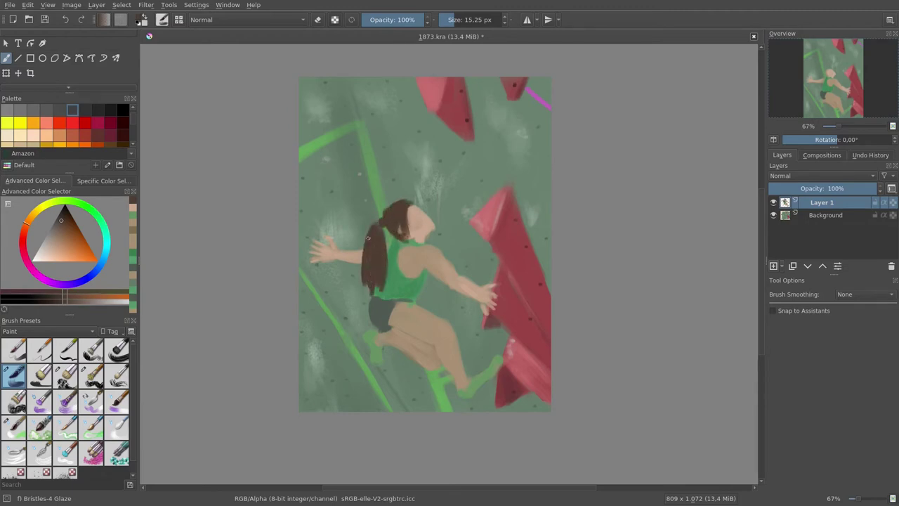
left_click(418, 239, "ctrl")
left_click(85, 110)
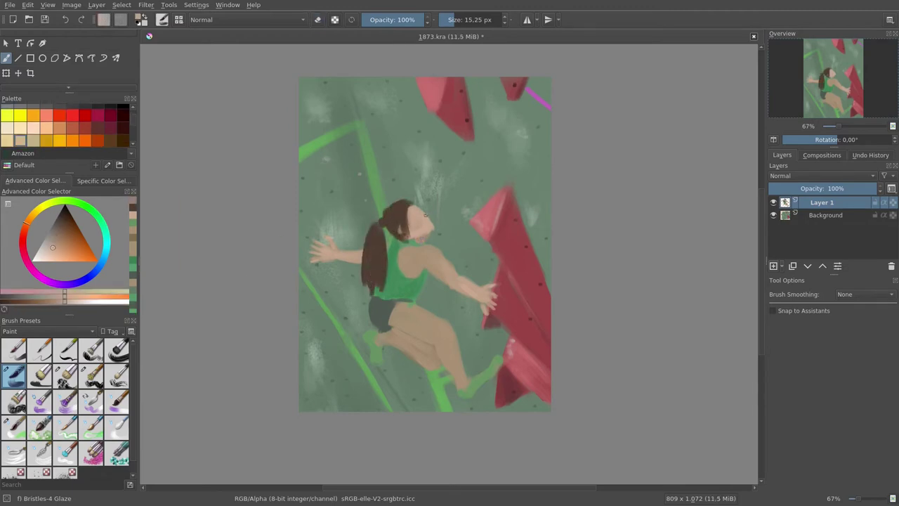
Dot the climber's eye and paint small skin strokes around the mouth.
scroll(415, 232, "up", 3)
left_click(392, 239)
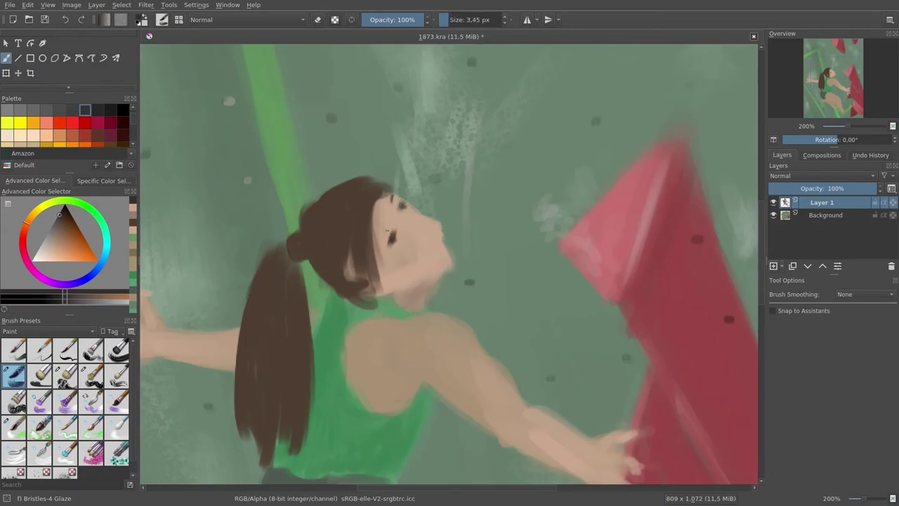
left_click(452, 257, "ctrl")
left_click_drag(439, 240, 454, 263)
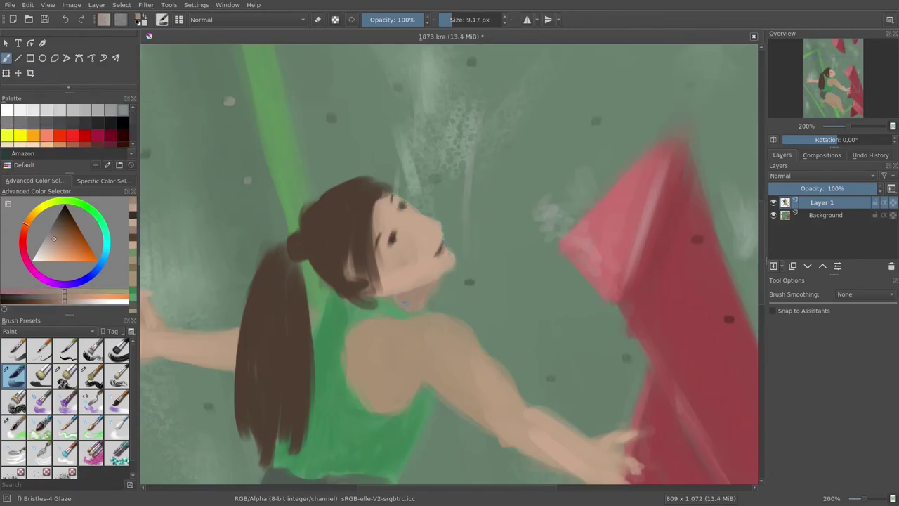
key("bracketleft")
key("bracketleft")
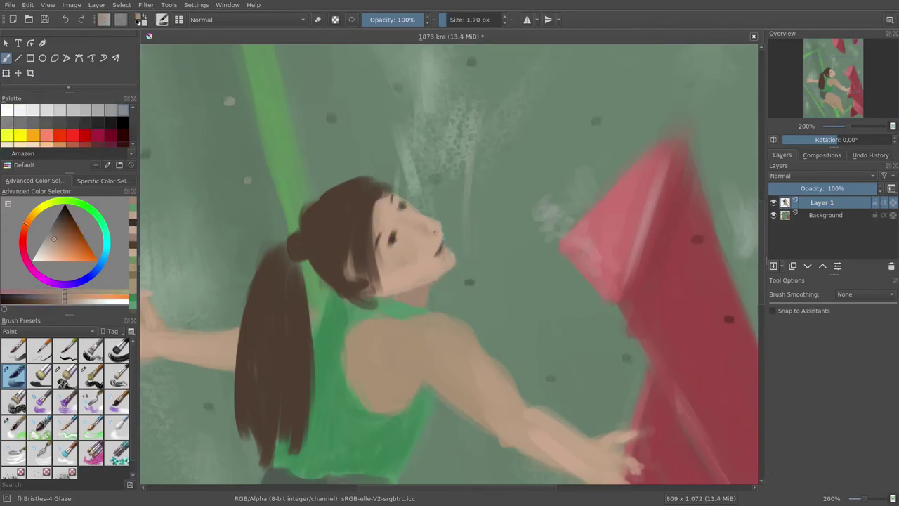
left_click(439, 230, "ctrl")
Paint a near-black line with a smaller brush to define the lips.
scroll(394, 284, "up", 1)
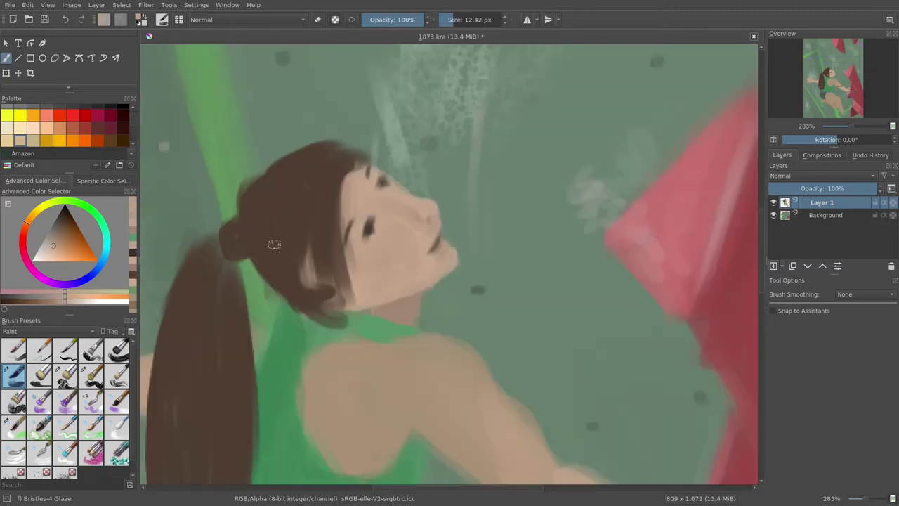
left_click(415, 199, "ctrl")
key("bracketleft")
key("bracketleft")
key("bracketleft")
left_click_drag(69, 267, 59, 213)
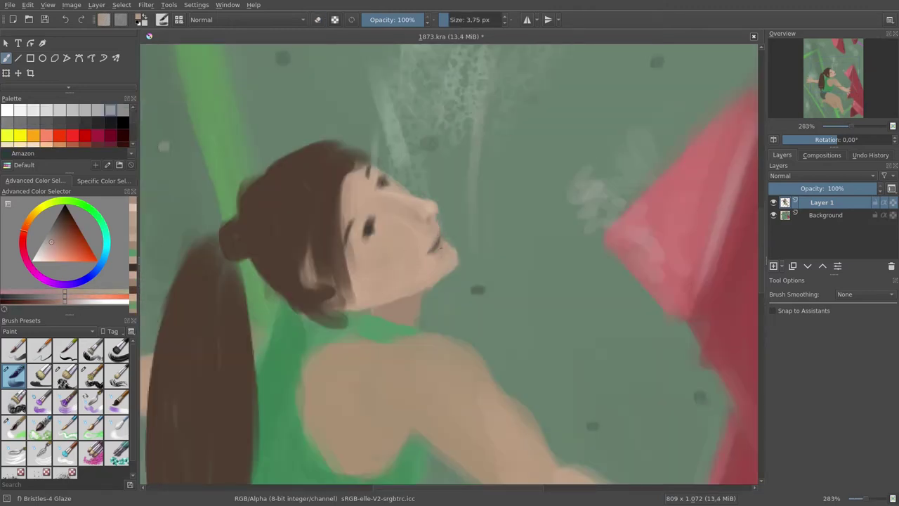
left_click_drag(437, 235, 443, 244)
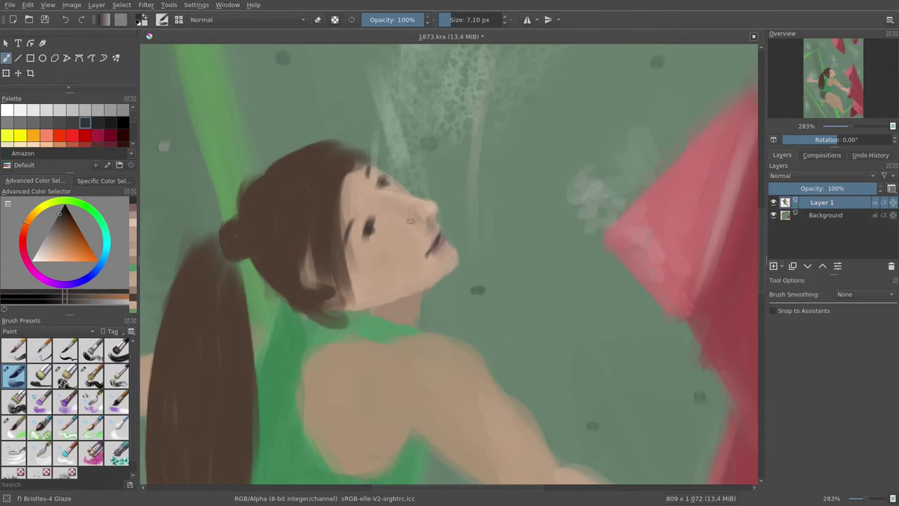
key("bracketleft")
Add a light highlight to the eye and darken it with dark grey.
left_click(360, 176, "ctrl")
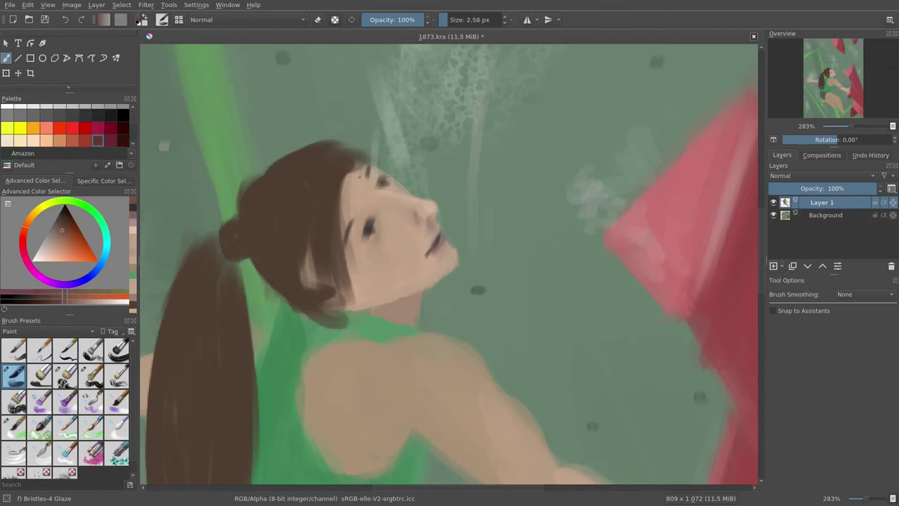
left_click(360, 186, "ctrl")
key("bracketright")
key("bracketright")
key("bracketright")
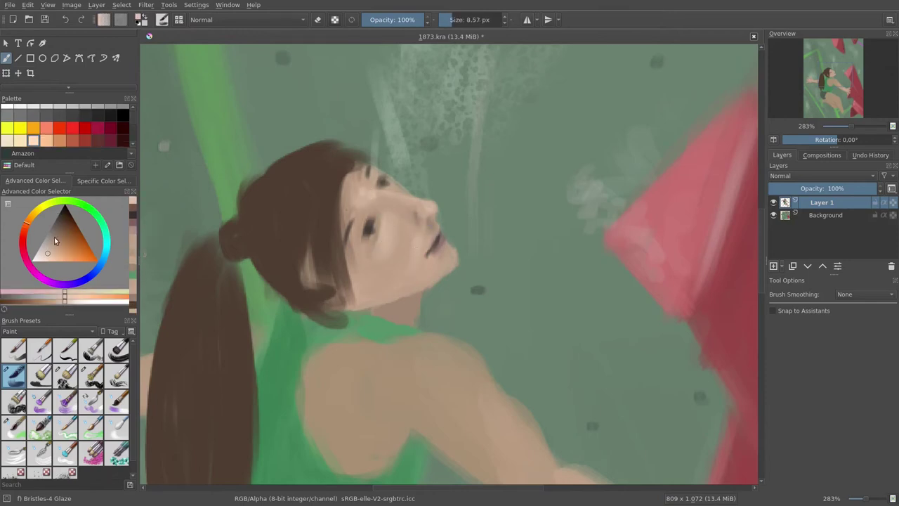
left_click(383, 302, "ctrl")
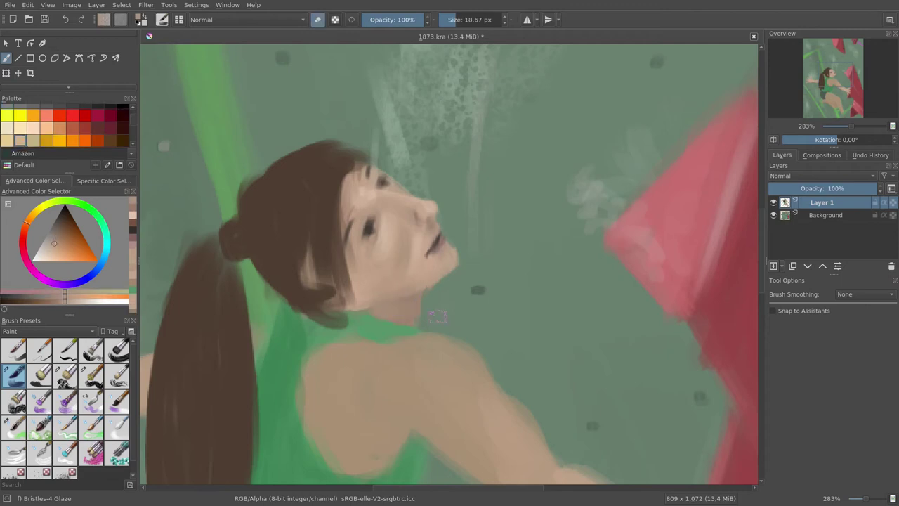
key("bracketleft")
left_click(369, 229)
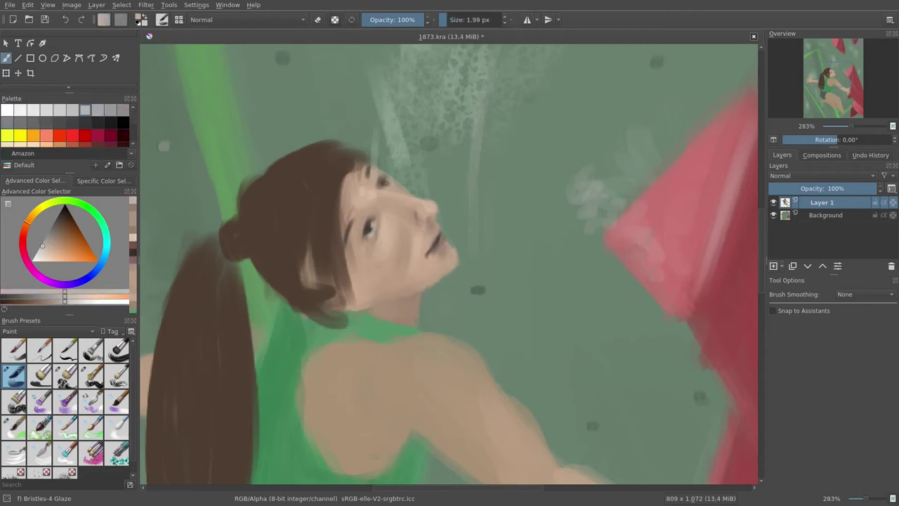
left_click(72, 122)
View the whole painting at 100% and re-pick the tan skin tone.
left_click(385, 215, "ctrl")
key("bracketright")
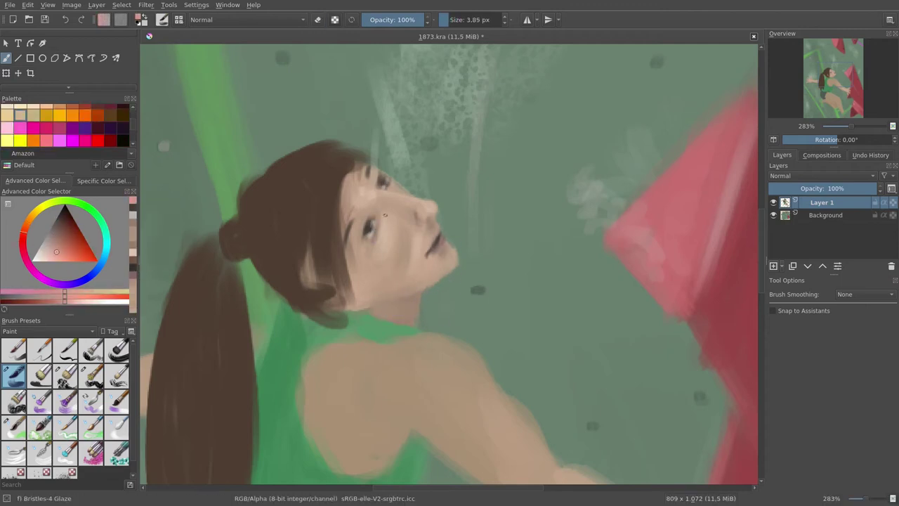
left_click(33, 219)
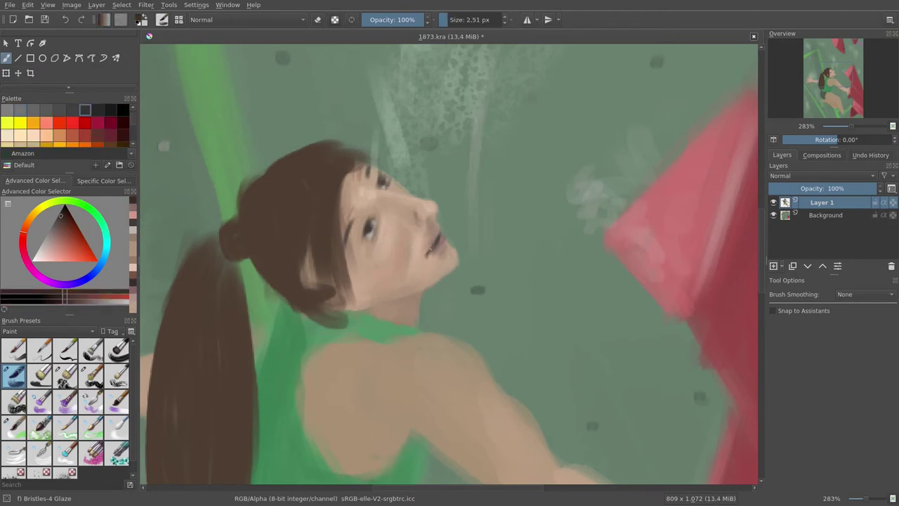
key("1")
left_click(419, 245, "ctrl")
key("bracketright")
key("bracketright")
key("bracketright")
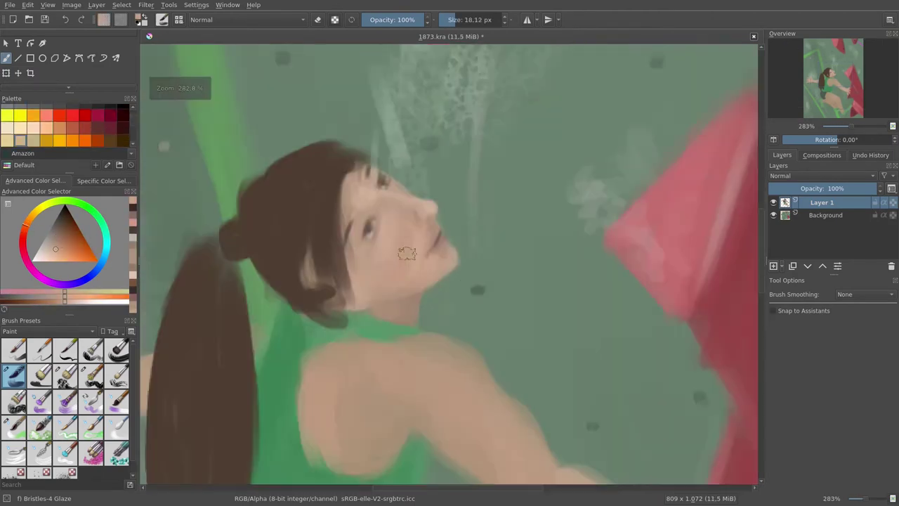
scroll(432, 271, "up", 3)
key("bracketleft")
left_click(418, 220, "ctrl")
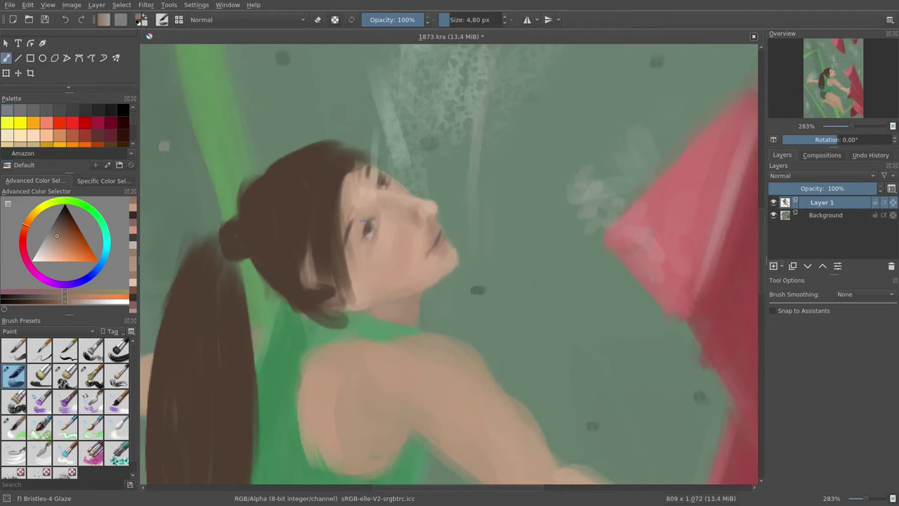
Paint a dark hair strand beside the face and a dark stroke at the forehead.
left_click(331, 267, "ctrl")
key("bracketright")
left_click_drag(334, 266, 355, 313)
left_click(355, 320, "ctrl")
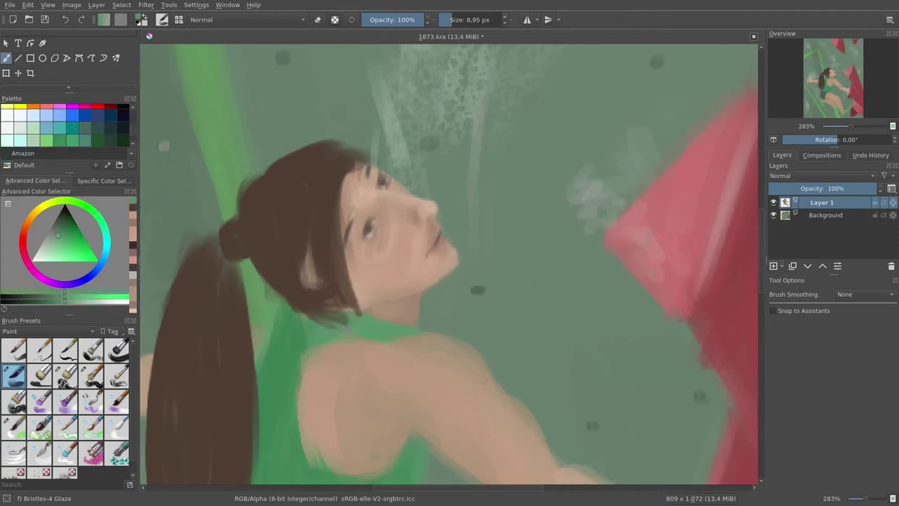
left_click(359, 281, "ctrl")
key("bracketleft")
left_click_drag(361, 149, 386, 211)
Paint fringe strands over the forehead and the ear shape below the hair.
left_click(401, 232, "ctrl")
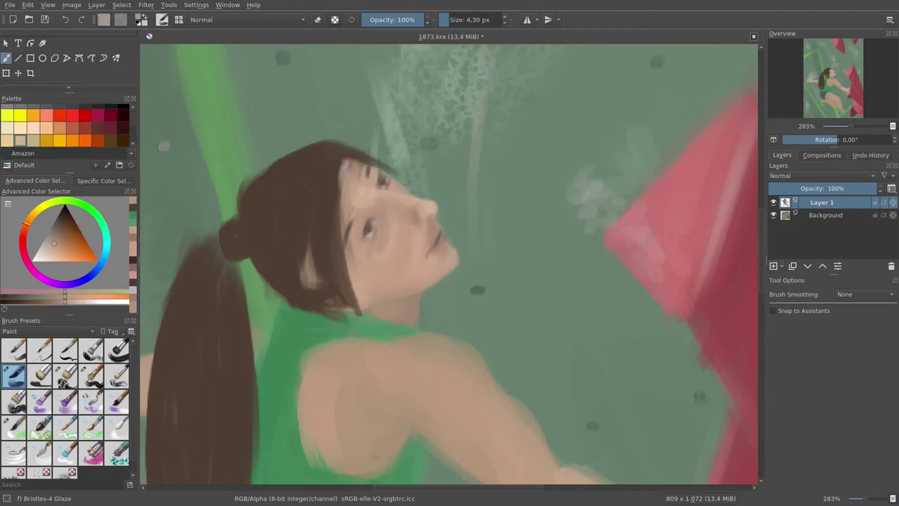
left_click(350, 165, "ctrl")
left_click_drag(349, 161, 354, 177)
left_click(354, 169, "ctrl")
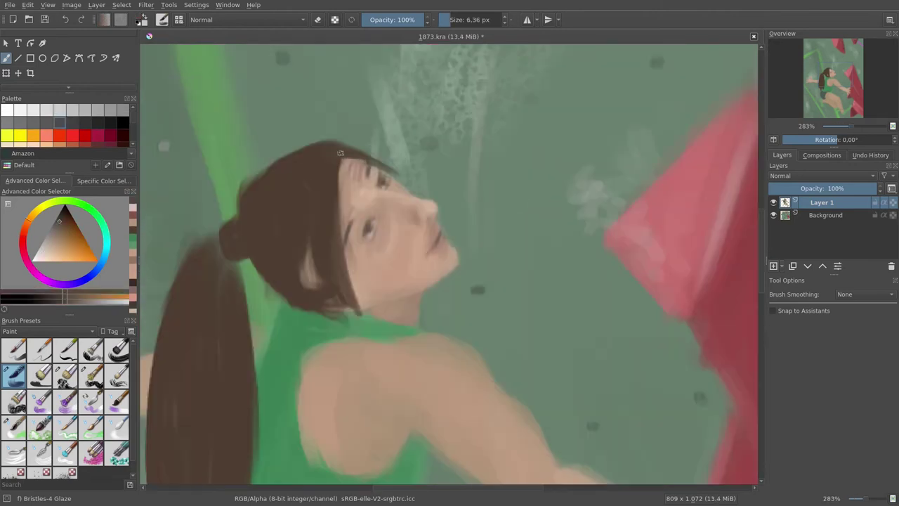
left_click(309, 274, "ctrl")
left_click_drag(299, 263, 313, 281)
Shade inside the ear and paint dark hair over the forehead, crown and bun.
left_click(313, 278, "ctrl")
key("bracketleft")
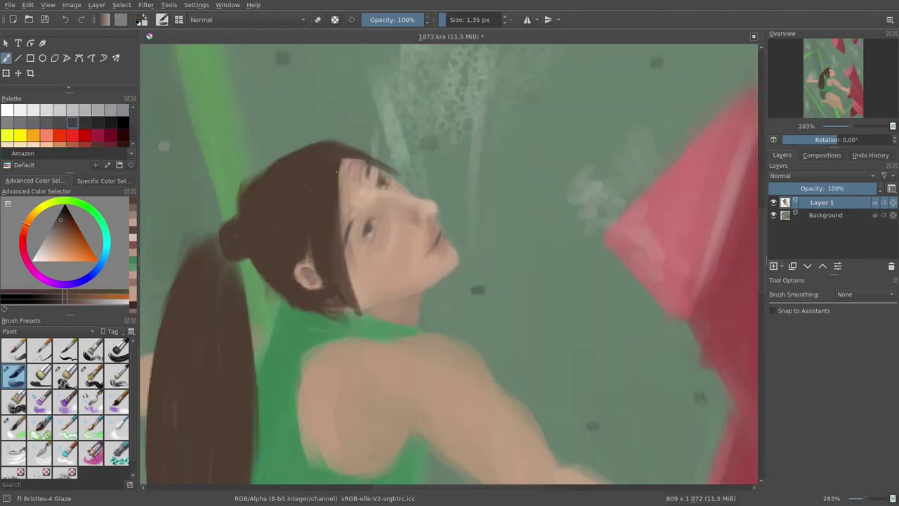
mouse_move(344, 197)
left_mouse_down()
mouse_move(362, 242)
mouse_move(355, 260)
left_mouse_up()
left_click_drag(329, 155, 351, 257)
key("bracketright")
key("bracketright")
key("bracketright")
left_click_drag(267, 168, 320, 263)
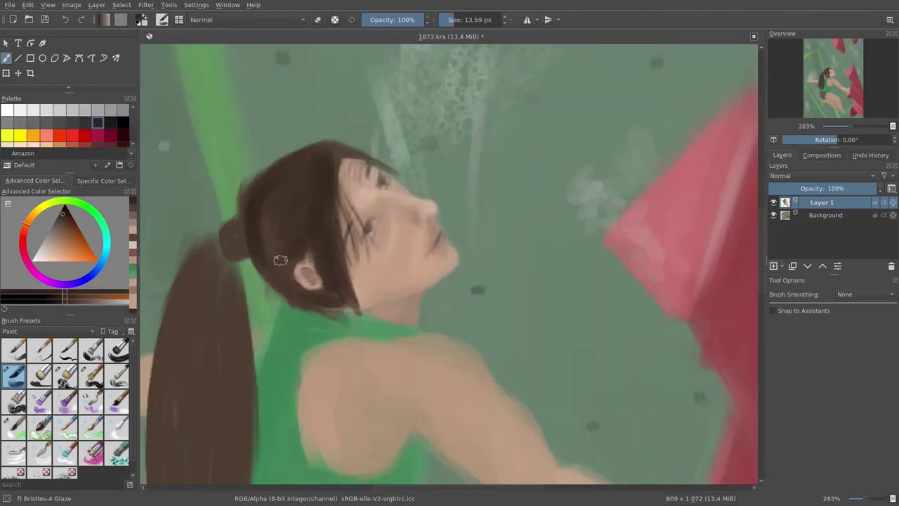
left_click_drag(260, 207, 277, 260)
left_click_drag(320, 144, 343, 161)
left_click_drag(295, 295, 357, 316)
Add fine strands across the forehead and by the ear, and darken the ponytail's edge.
left_click(325, 184, "ctrl")
key("bracketleft")
key("bracketleft")
mouse_move(327, 163)
left_mouse_down()
mouse_move(313, 225)
mouse_move(324, 176)
mouse_move(278, 232)
left_mouse_up()
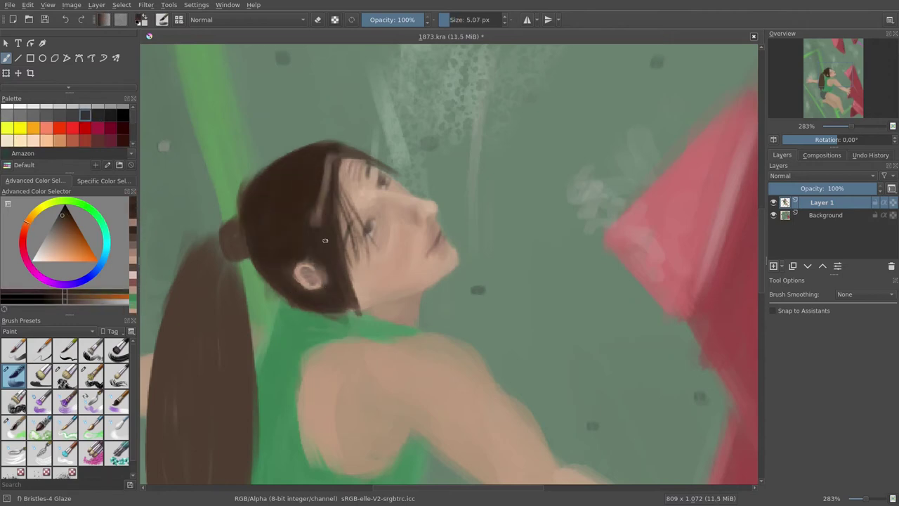
left_click(303, 277, "ctrl")
left_click(304, 278, "ctrl")
key("bracketleft")
left_click_drag(322, 290, 355, 302)
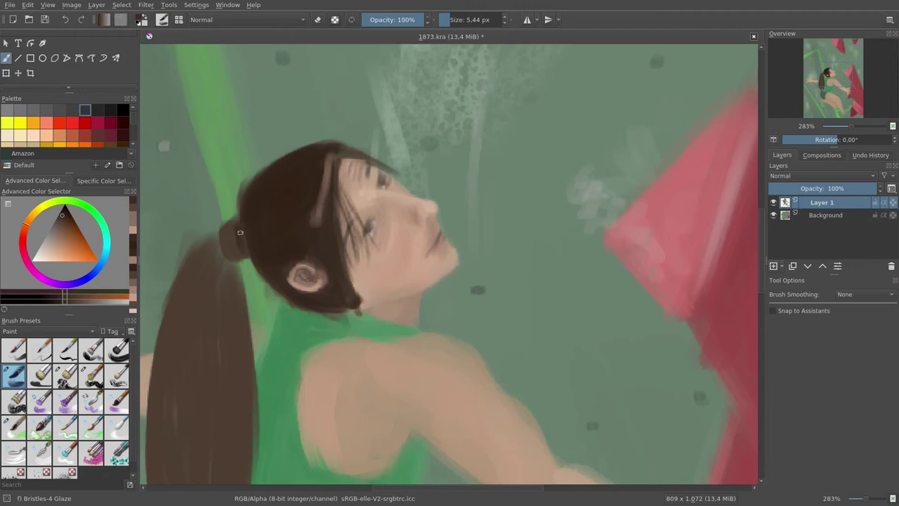
left_click_drag(242, 232, 224, 253)
key("minus")
key("minus")
left_click_drag(393, 239, 394, 348)
key("bracketright")
Reshape and darken the ponytail's left edge, adding a few lighter strands.
left_click_drag(380, 225, 345, 352)
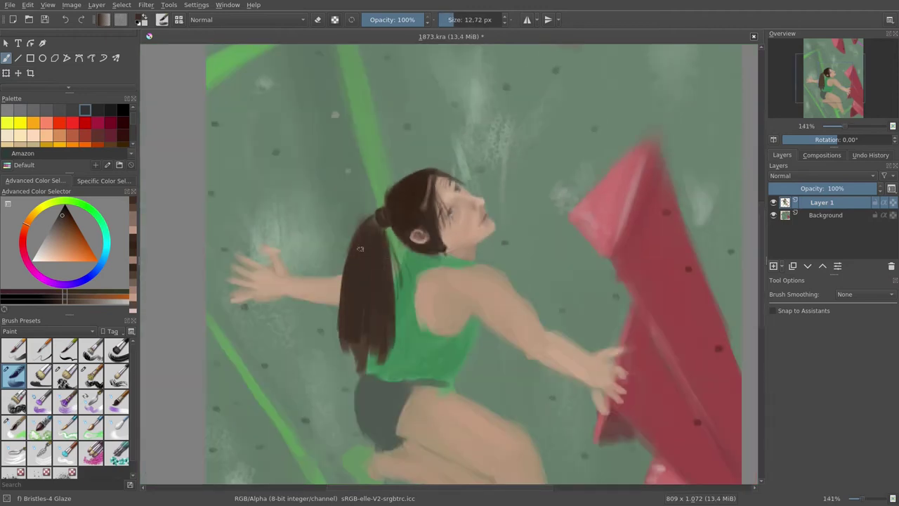
left_click_drag(352, 214, 354, 290)
left_click_drag(344, 257, 342, 307)
left_click(355, 281, "ctrl")
left_click_drag(358, 231, 355, 302)
key("bracketleft")
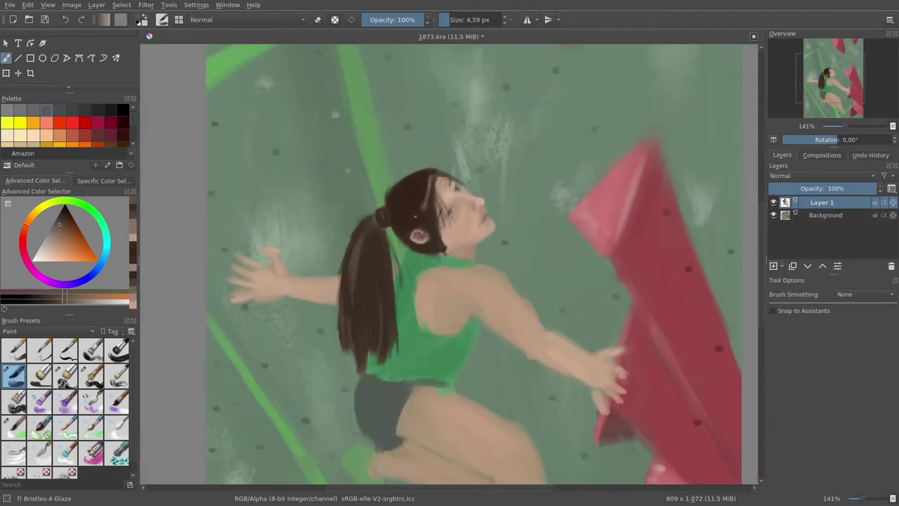
Deepen the ponytail's right edge and shadows with near-black dark brown strands.
left_click(381, 246, "ctrl")
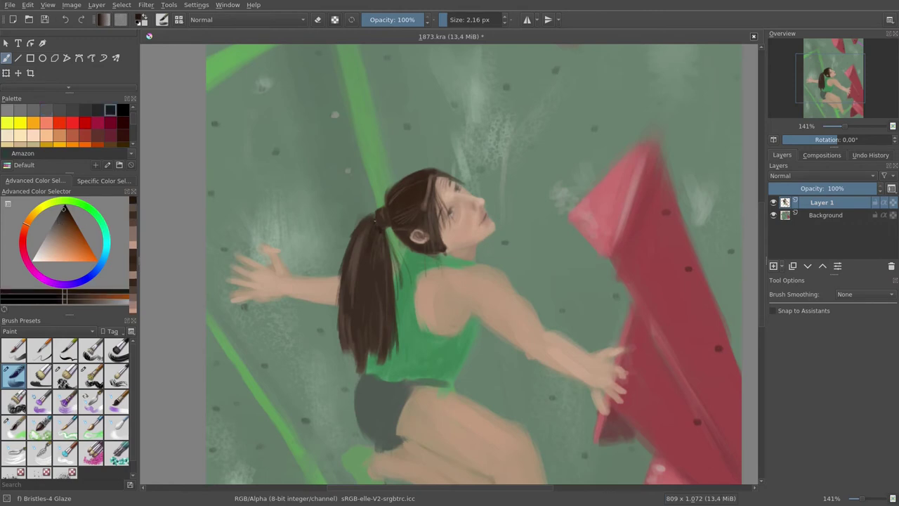
left_click_drag(385, 236, 383, 326)
left_click_drag(388, 232, 400, 316)
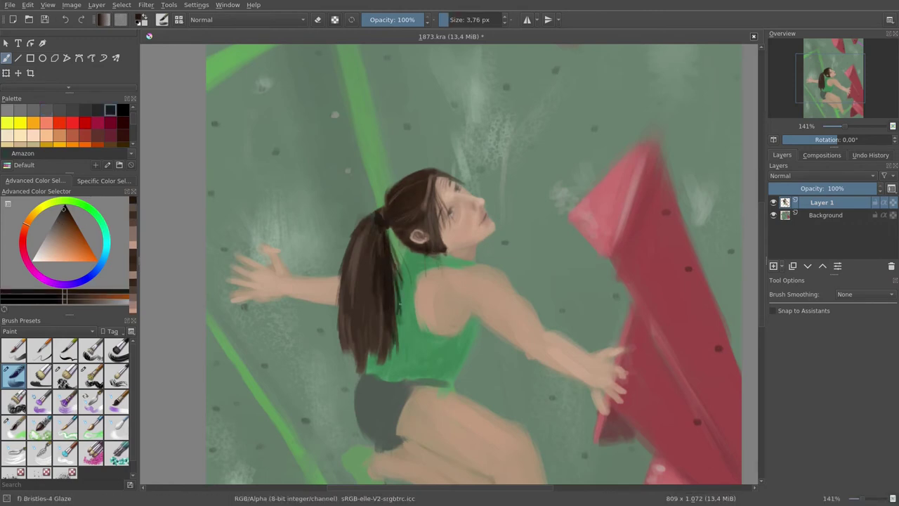
left_click_drag(351, 248, 358, 322)
mouse_move(349, 242)
left_mouse_down()
mouse_move(369, 373)
mouse_move(345, 271)
left_mouse_up()
Paint more dark strands down the hair with the Bristles-1 Details brush.
key("slash")
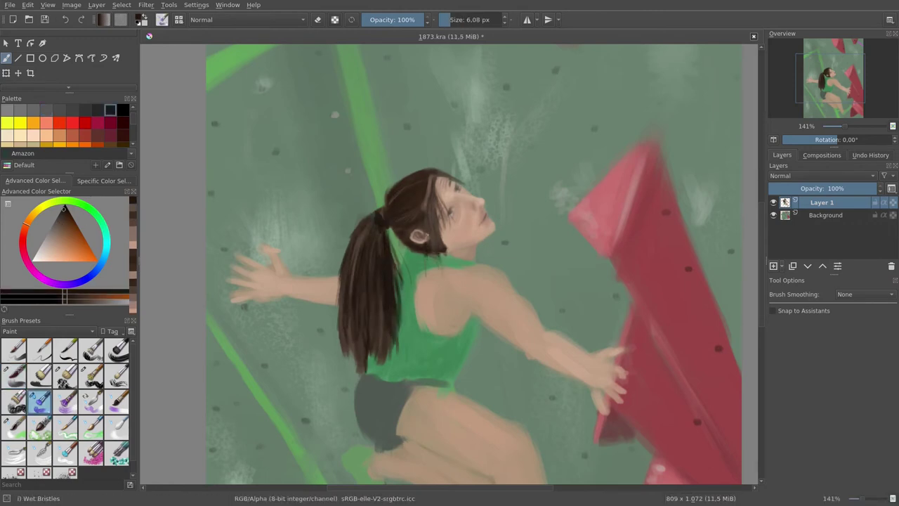
left_click(14, 349)
left_click(65, 350)
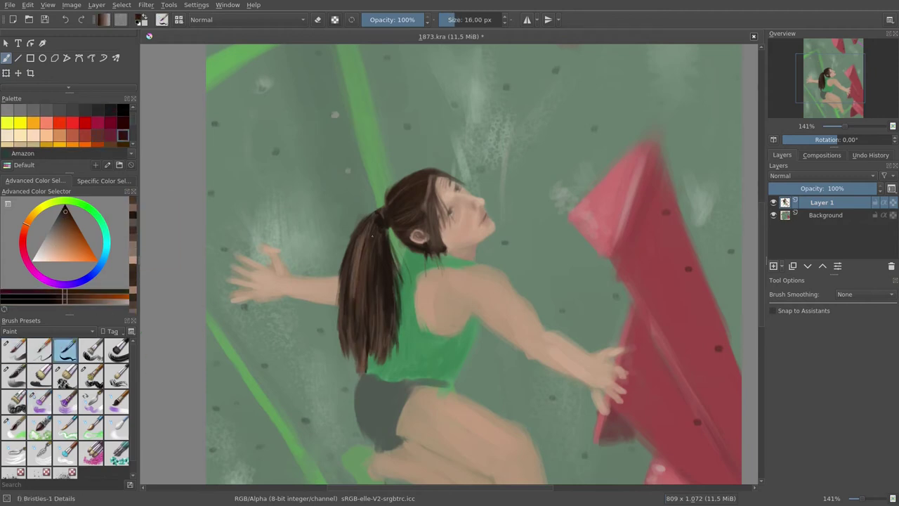
left_click_drag(371, 232, 359, 327)
left_click_drag(378, 283, 391, 351)
left_click_drag(443, 184, 435, 274)
left_click_drag(358, 235, 343, 330)
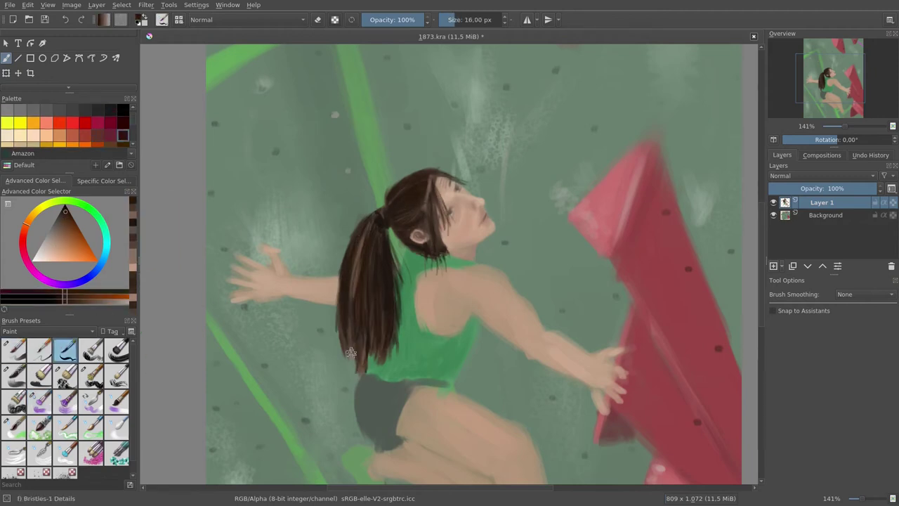
With the Bristles-4 Glaze brush, shade the green top's back in dark green.
left_click(14, 376)
left_click(406, 288, "ctrl")
left_click_drag(411, 274, 393, 369)
left_click_drag(465, 325, 455, 378)
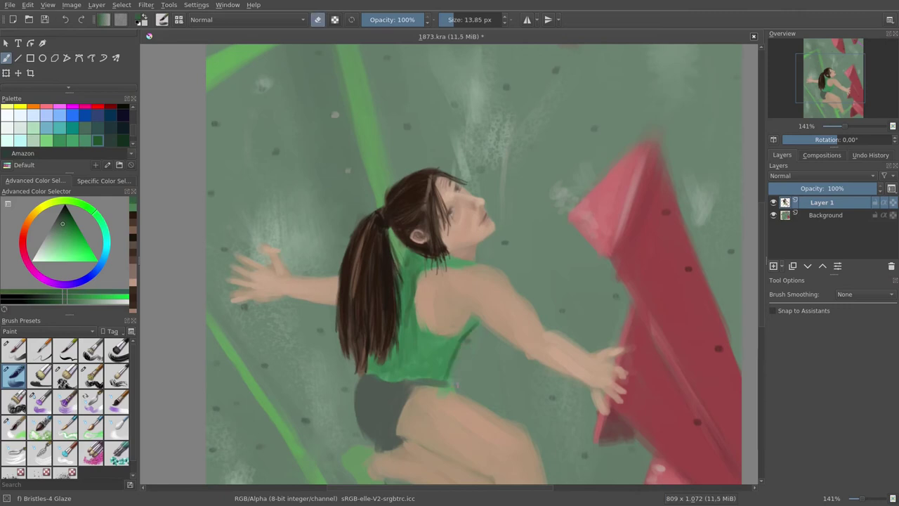
left_click(421, 331, "ctrl")
left_click_drag(408, 327, 444, 369)
Darken the lower part of the green top with more dark green strokes.
left_click_drag(398, 357, 421, 372)
left_click_drag(371, 359, 430, 380)
left_click_drag(418, 273, 424, 366)
key("bracketleft")
key("bracketleft")
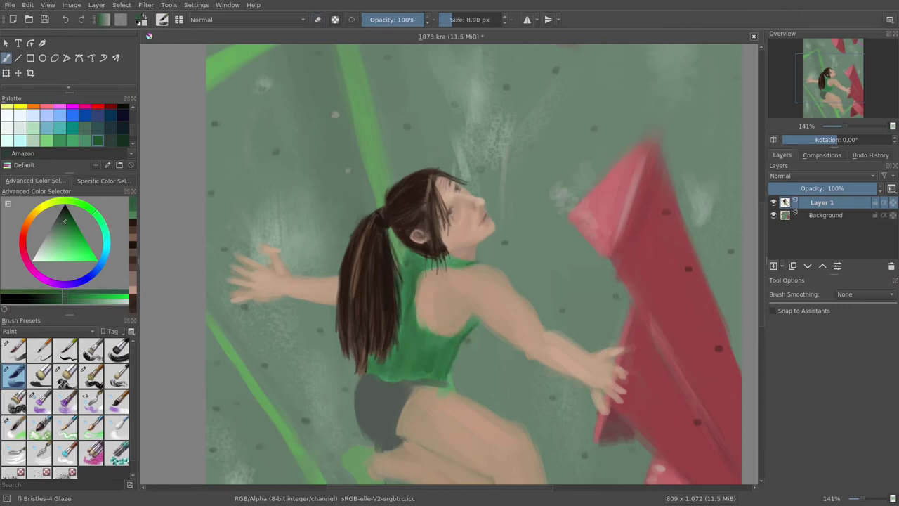
left_click_drag(393, 331, 442, 369)
left_click_drag(422, 256, 430, 337)
Add light green highlights and small green detail strokes on the shirt.
left_click(33, 140)
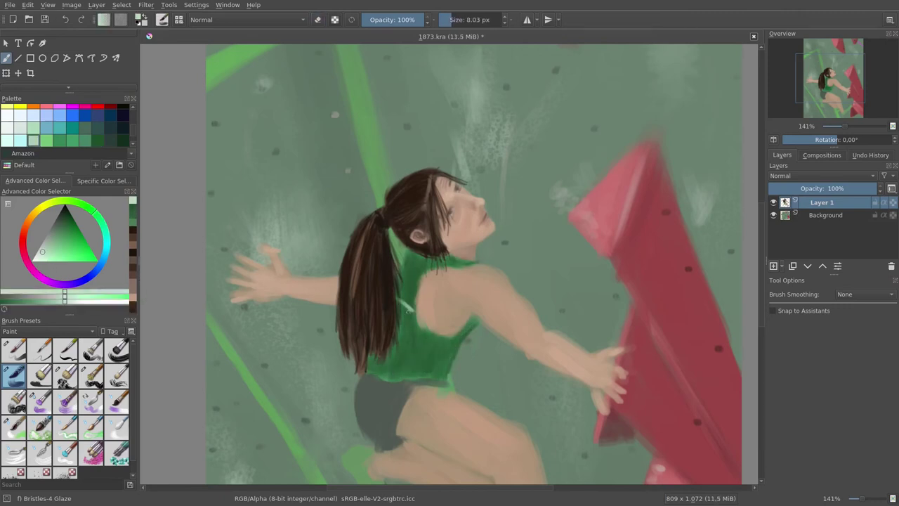
mouse_move(406, 300)
left_mouse_down()
mouse_move(392, 362)
mouse_move(422, 374)
mouse_move(421, 361)
left_mouse_up()
left_click(33, 127)
key("bracketleft")
key("bracketleft")
key("bracketleft")
key("bracketleft")
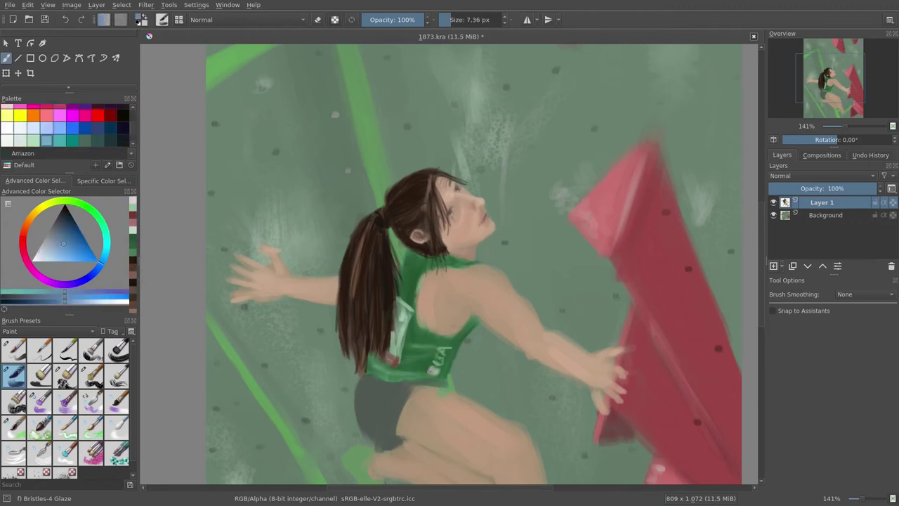
left_click(432, 370, "ctrl")
left_click(47, 127)
left_click_drag(404, 336, 406, 361)
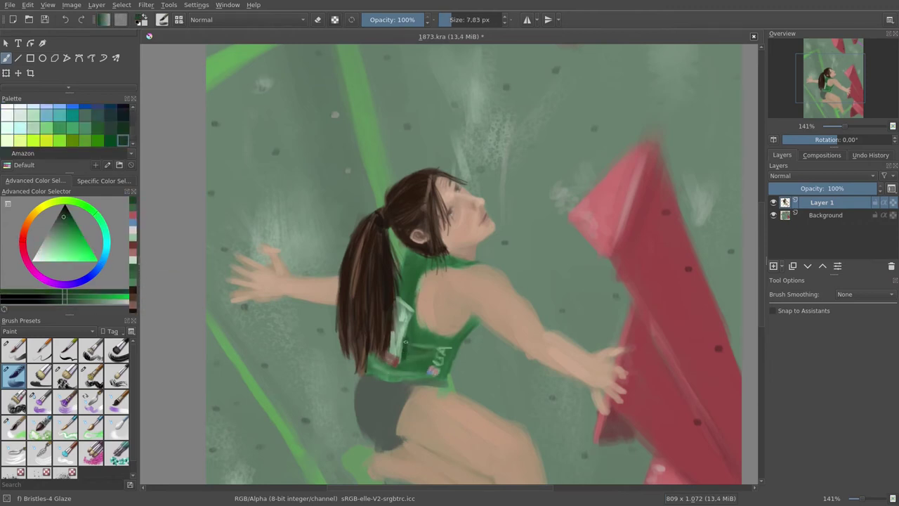
key("bracketright")
key("bracketright")
key("bracketright")
left_click(411, 346, "ctrl")
key("bracketleft")
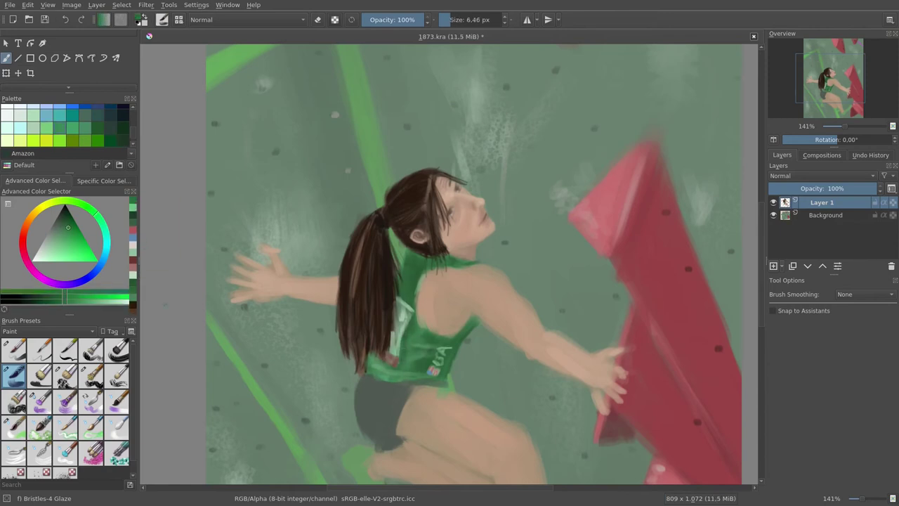
Brush a light skin-tone highlight onto the climber's shoulder.
left_click(495, 273, "ctrl")
key("bracketleft")
left_click(495, 272, "ctrl")
left_click_drag(489, 281, 498, 295)
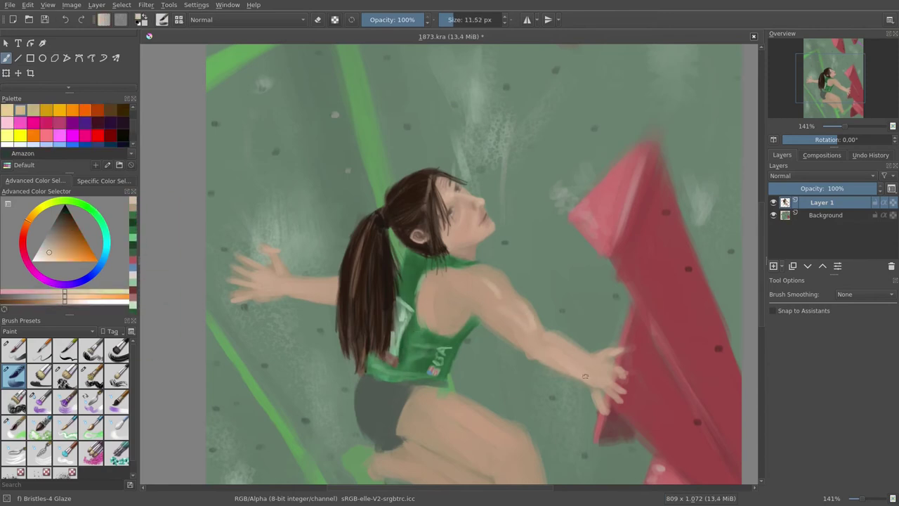
Shade the shoulder with a greyer skin tone and sample darker and lighter arm tones.
key("e")
key("e")
left_click(598, 371, "ctrl")
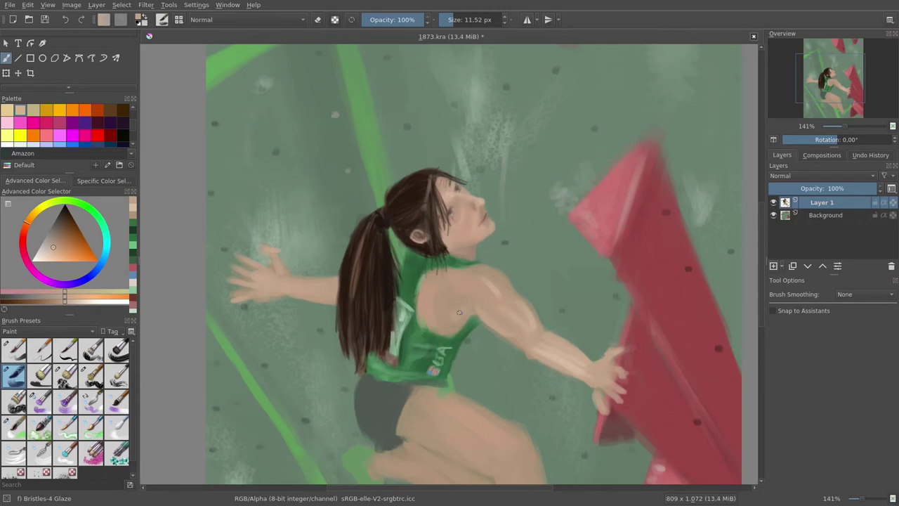
left_click(482, 305, "ctrl")
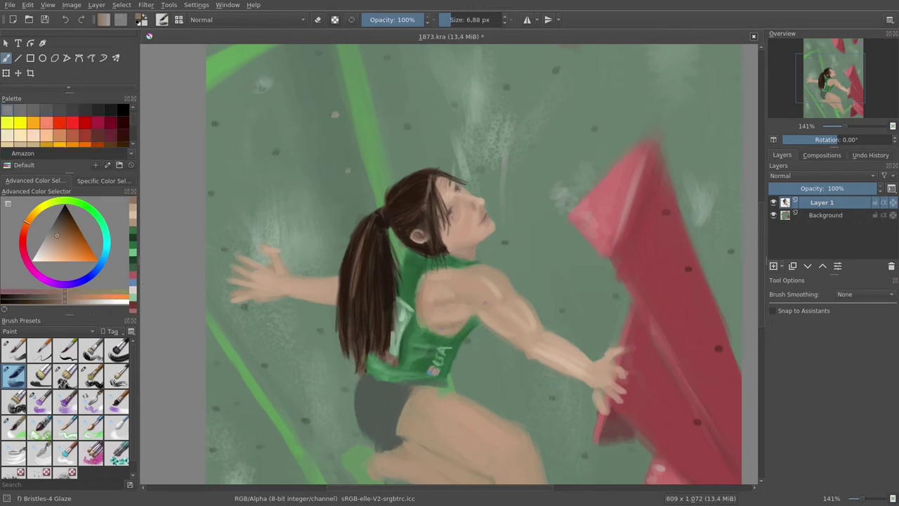
left_click(503, 300, "ctrl")
left_click_drag(501, 294, 510, 307)
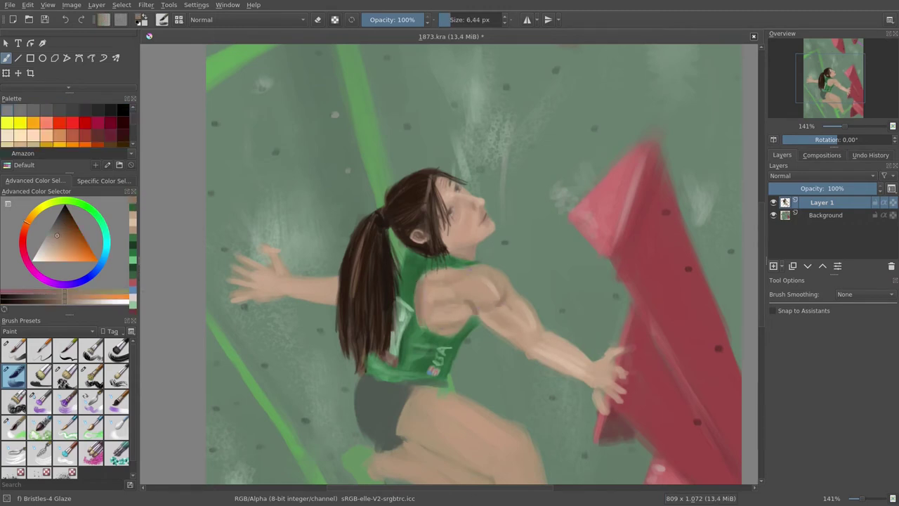
left_click(538, 336, "ctrl")
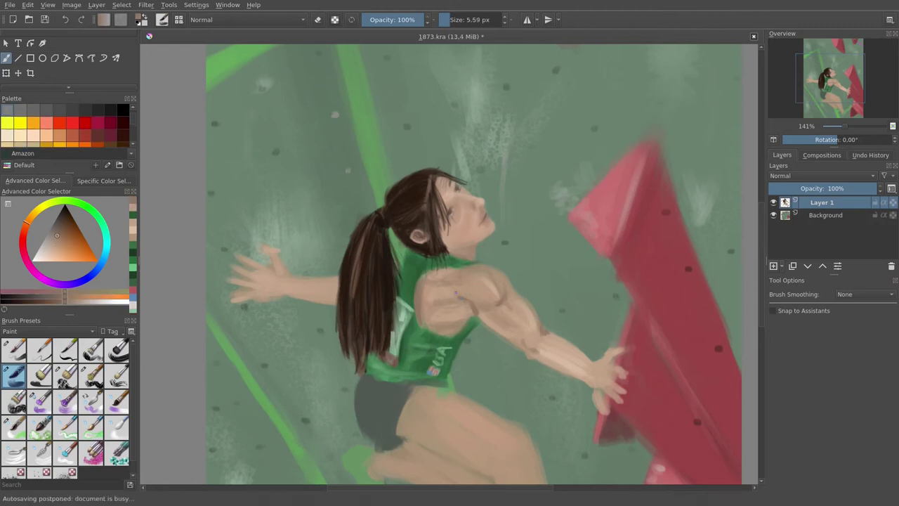
left_click(444, 292, "ctrl")
left_click(538, 330, "ctrl")
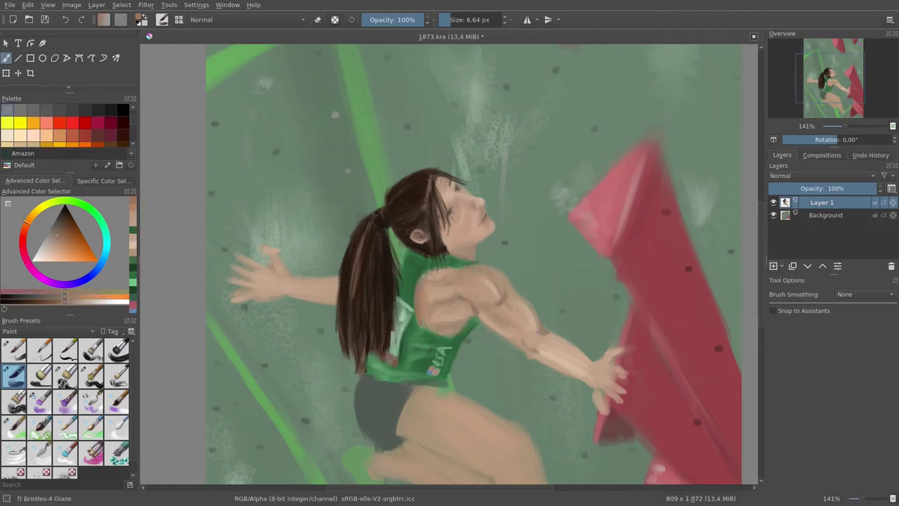
left_click(555, 354, "ctrl")
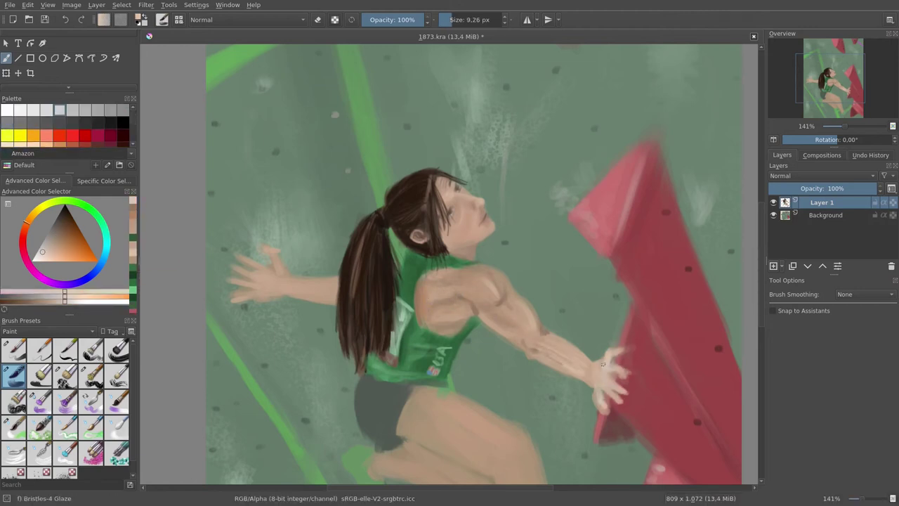
Cover the right hand in near-white chalk and paint light strokes over the left hand.
left_click(624, 373, "ctrl")
left_click_drag(605, 380, 593, 406)
left_click_drag(619, 351, 597, 394)
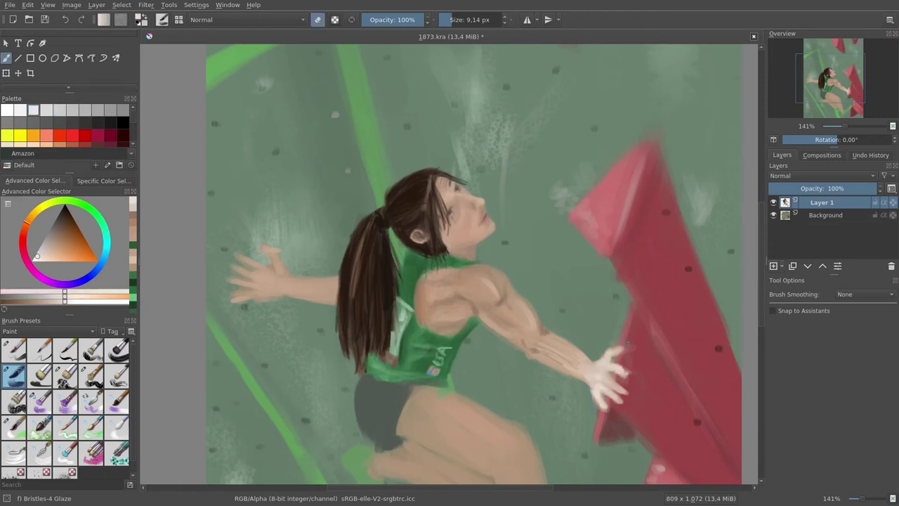
left_click(62, 217)
key("e")
left_click(271, 266, "ctrl")
mouse_move(279, 250)
left_mouse_down()
mouse_move(255, 291)
mouse_move(281, 267)
mouse_move(313, 282)
left_mouse_up()
Add dark green detail strokes on the hand after trying a pale grey-cyan chalk.
key("e")
left_click(98, 110)
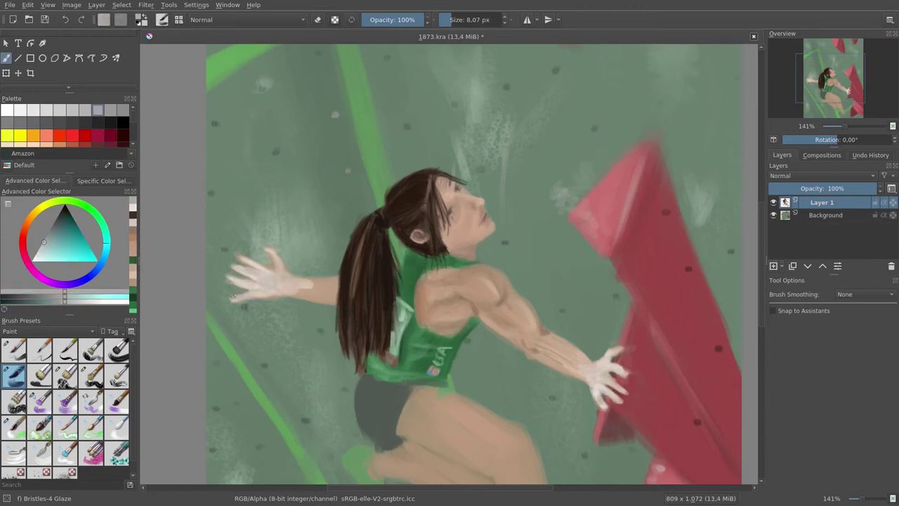
left_click(279, 269, "ctrl")
left_click_drag(253, 273, 265, 289)
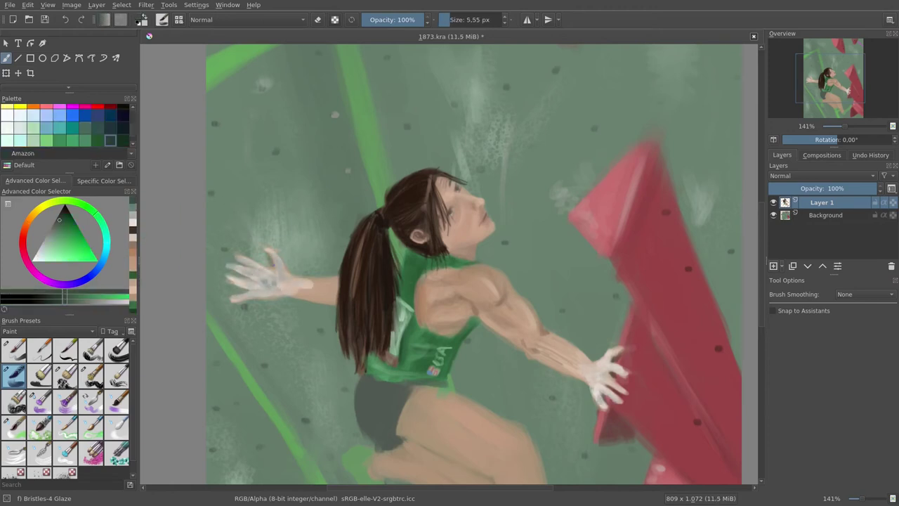
Pick darker brown tones and paint a dark stroke on the shoulder.
left_click(300, 291, "ctrl")
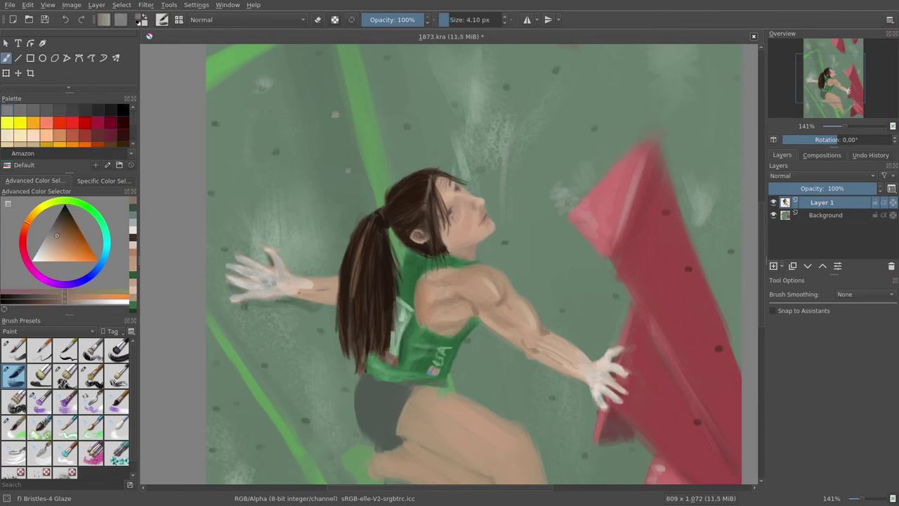
left_click(319, 276, "ctrl")
left_click(58, 227)
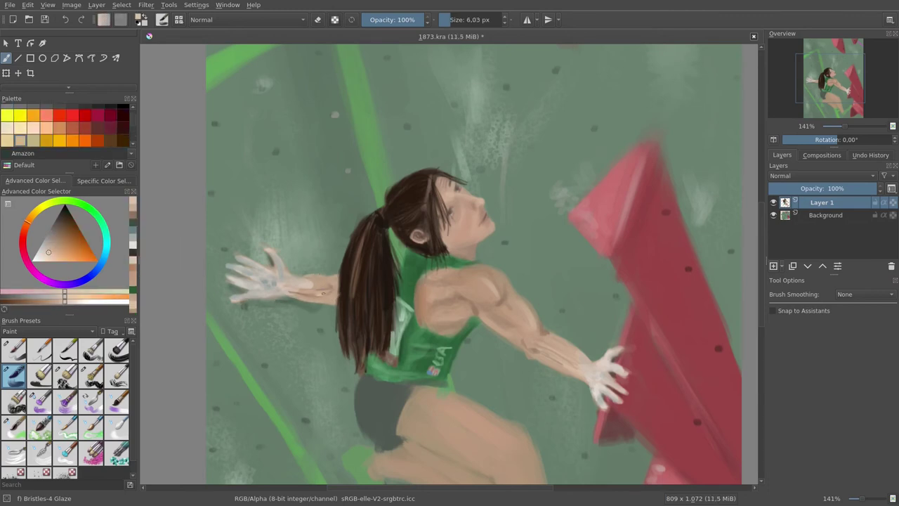
left_click(28, 227)
left_click_drag(418, 283, 416, 313)
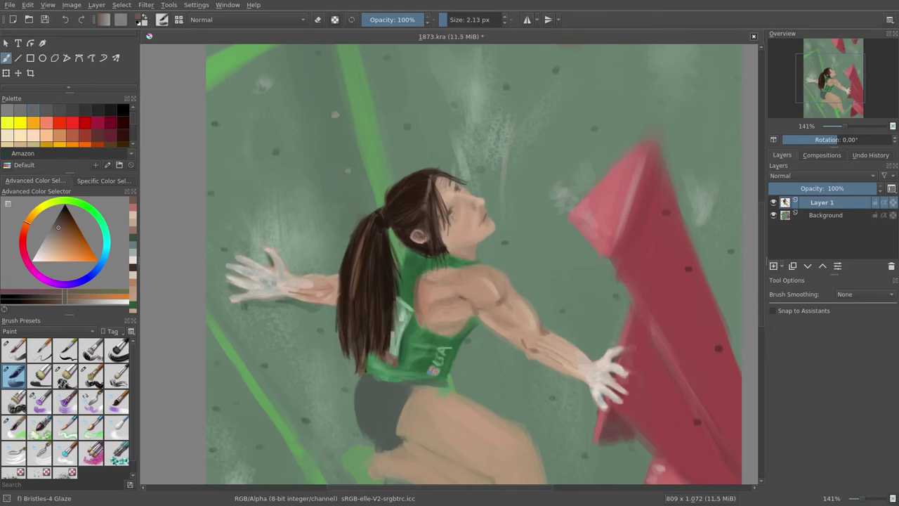
scroll(469, 242, "up", 1)
Darken the shorts with dark grey and a darker edge along the hem.
scroll(407, 213, "down", 3)
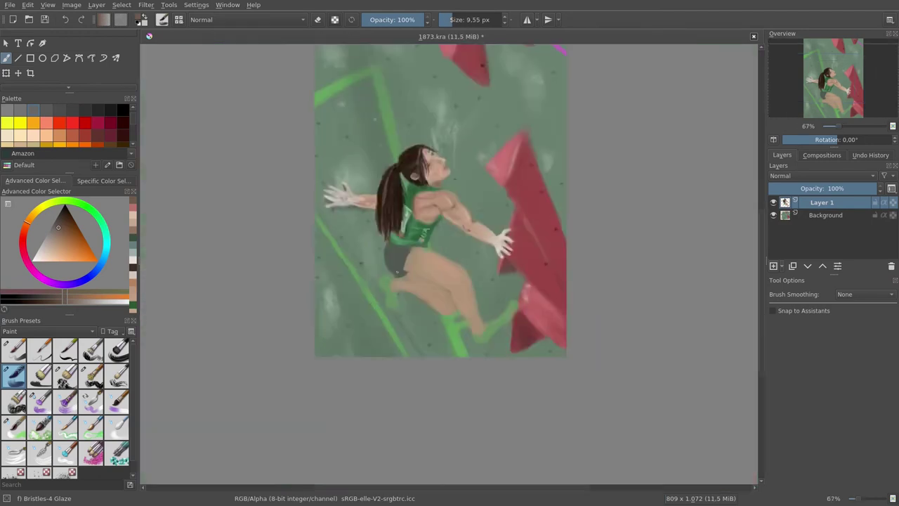
scroll(345, 274, "up", 2)
left_click(345, 274, "ctrl")
left_click_drag(331, 232, 355, 288)
left_click(359, 228, "ctrl")
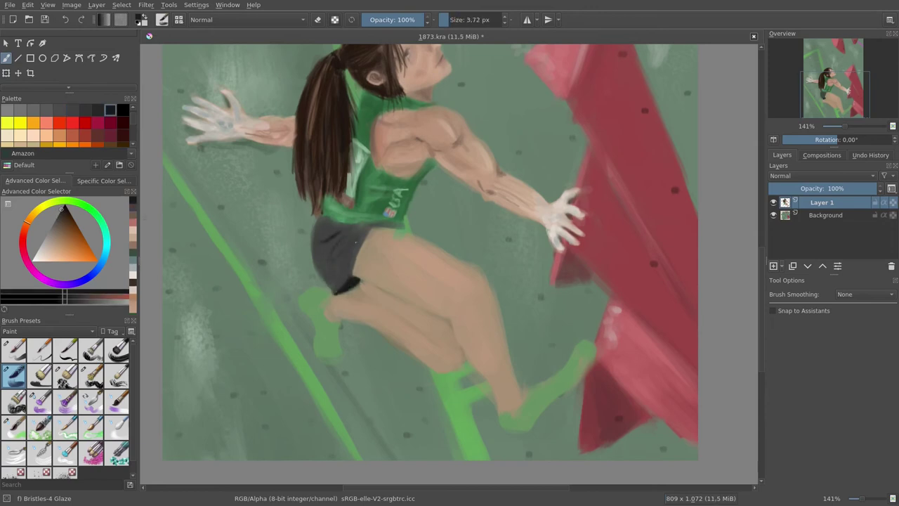
Add light highlights on the shorts, then pick a skin tone.
left_click(413, 269, "ctrl")
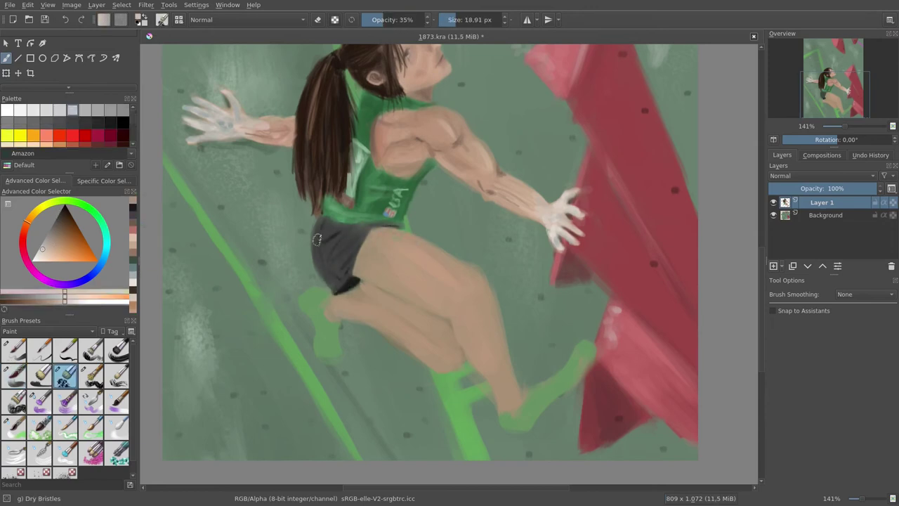
left_click_drag(316, 228, 330, 260)
key("e")
left_click(311, 229, "ctrl")
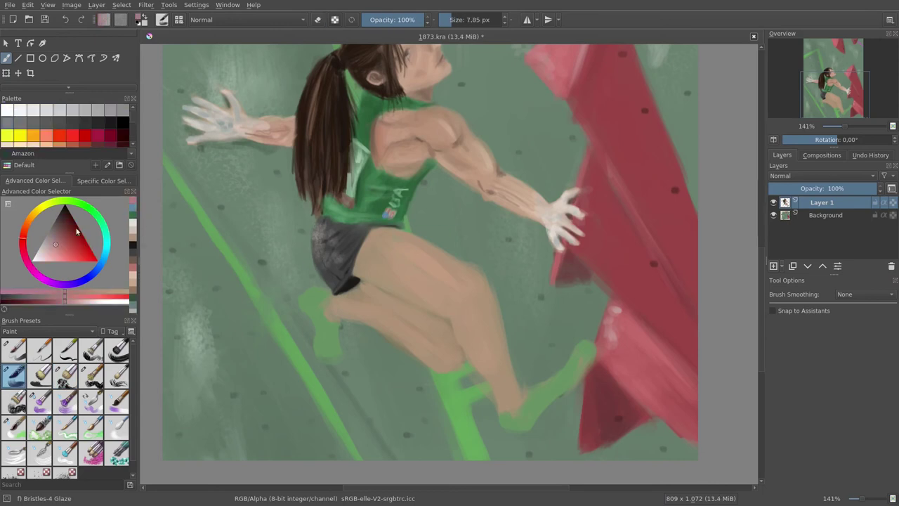
key("e")
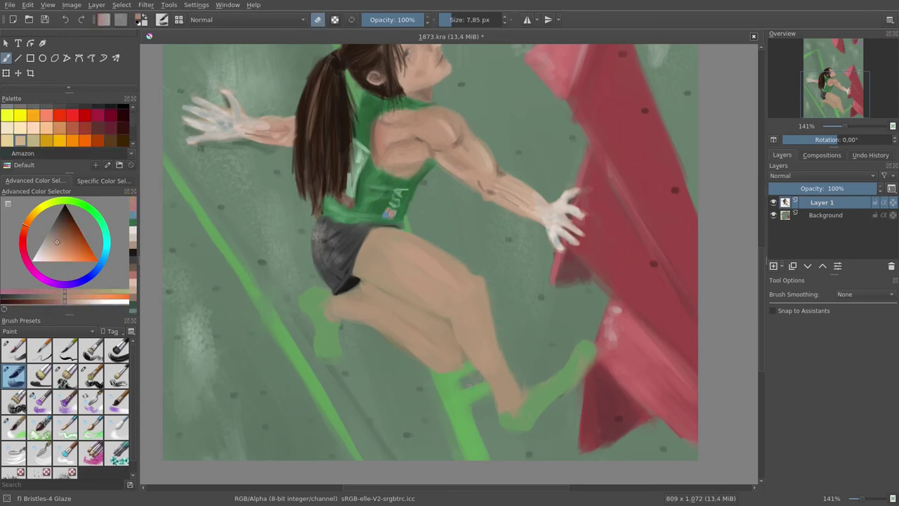
Sample tan and lighter skin tones while zooming out and back in on the climber.
scroll(65, 126, "down", 5)
left_click(123, 140)
key("bracketleft")
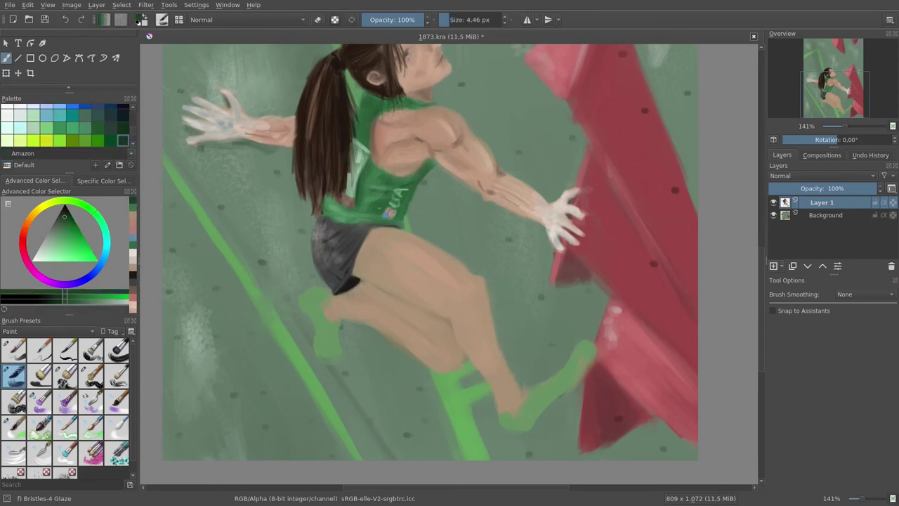
left_click(369, 137, "ctrl")
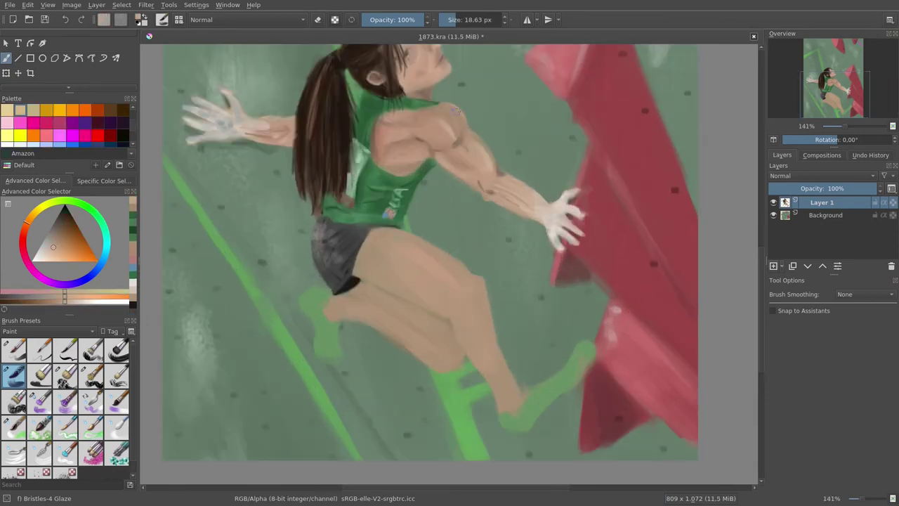
key("minus")
left_click(436, 209, "ctrl")
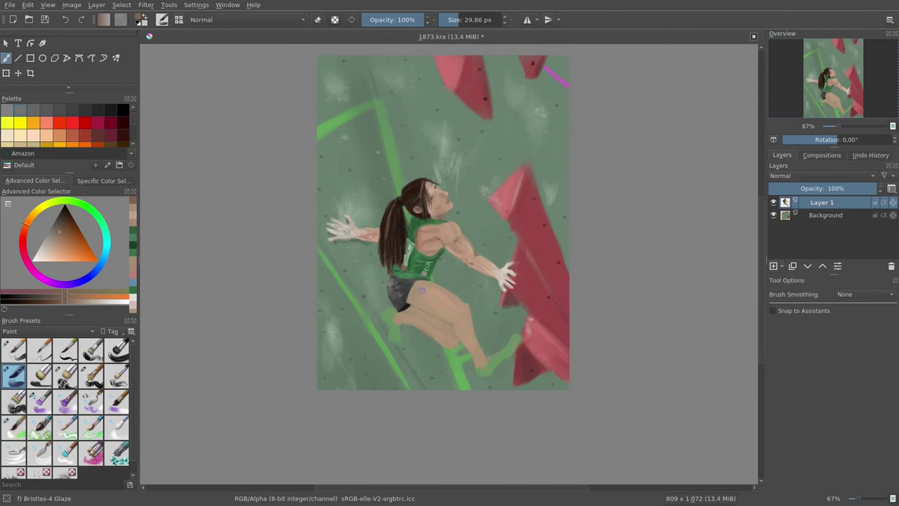
key("plus")
Paint a light highlight on the upper thigh and pick mid skin tones for the thigh.
left_click(473, 380, "ctrl")
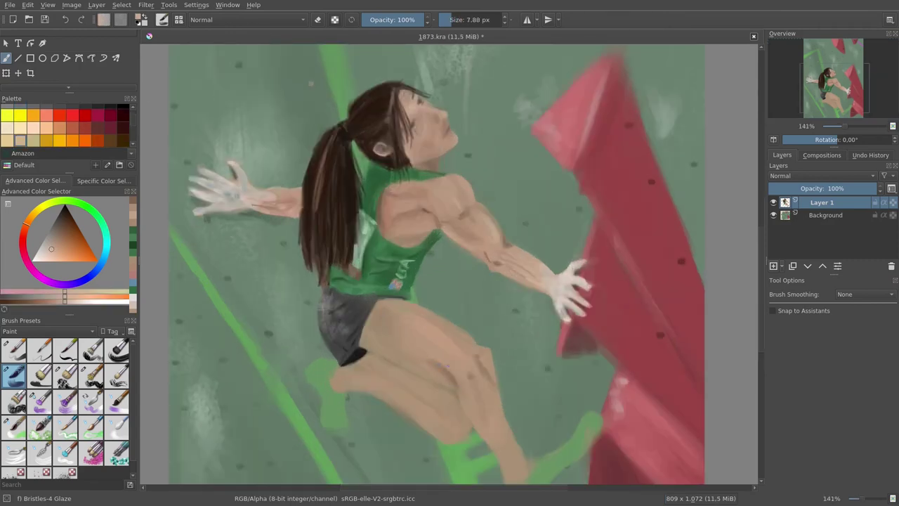
left_click_drag(467, 418, 463, 348)
left_click_drag(394, 281, 417, 248)
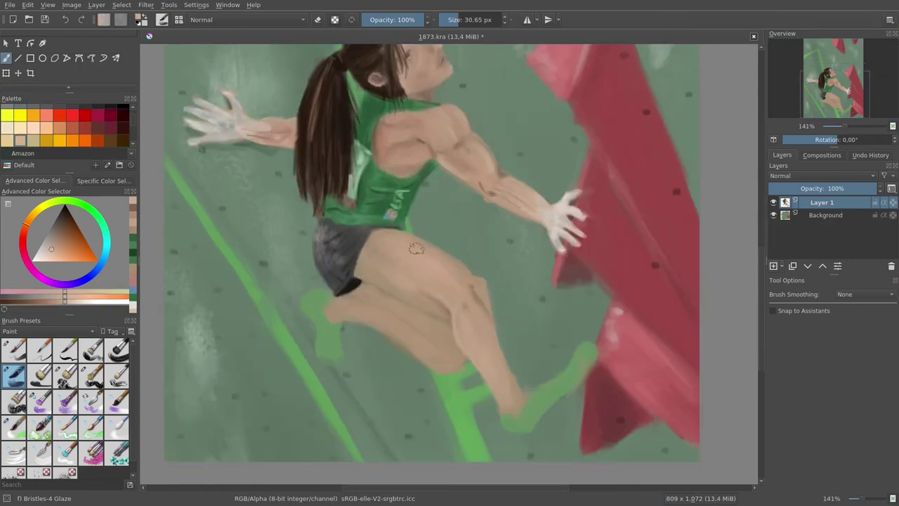
left_click(130, 213)
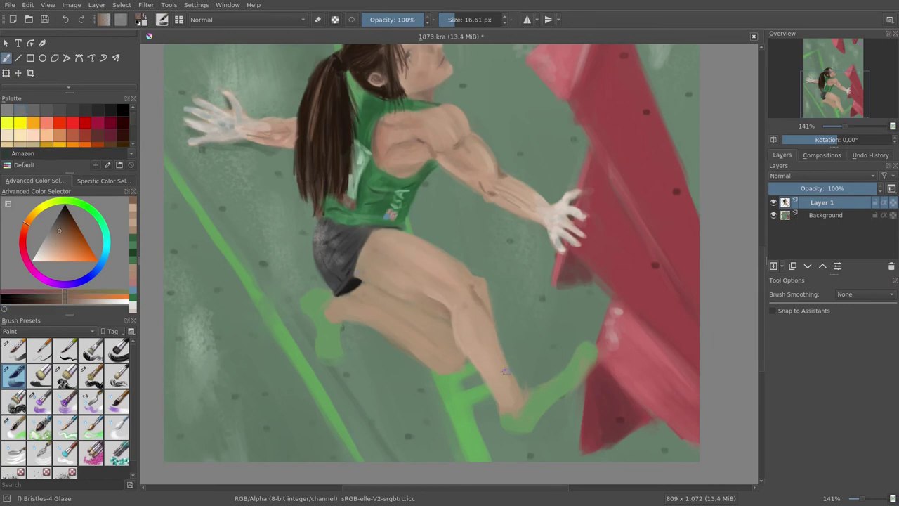
left_click(484, 369, "ctrl")
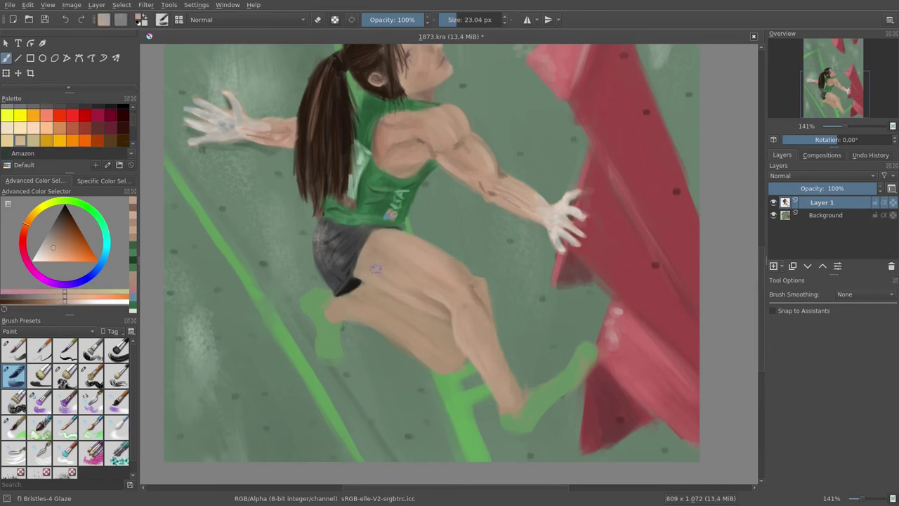
key("bracketleft")
key("bracketleft")
key("2")
key("1")
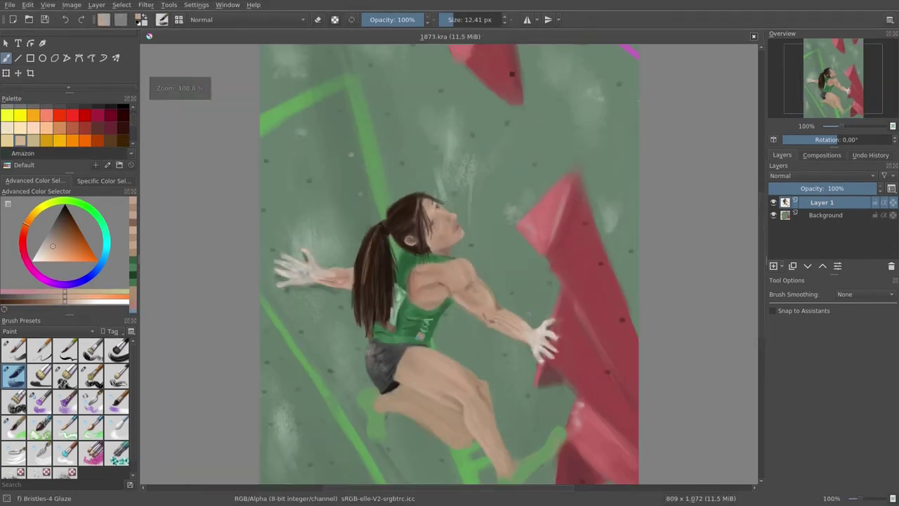
left_click(434, 372, "ctrl")
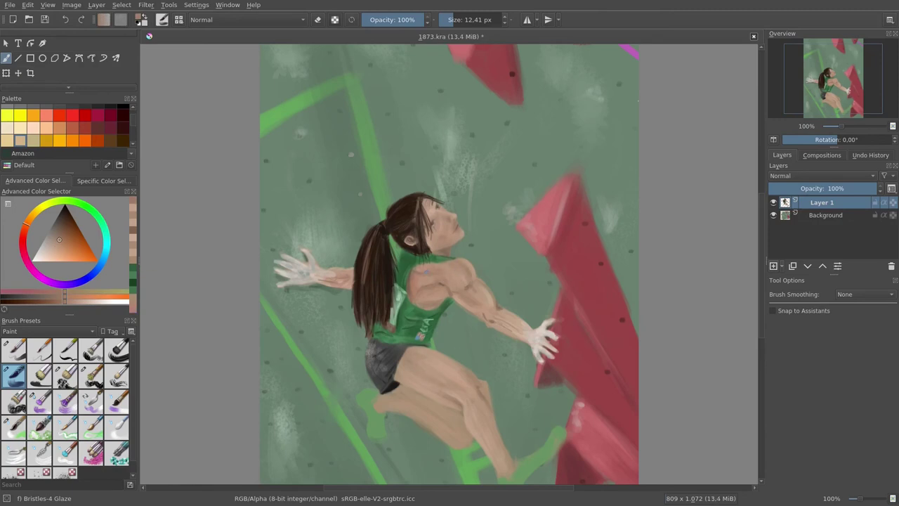
Sample skin tones from the thigh and leg for refining the bent leg.
key("2")
scroll(437, 340, "up", 4)
left_click(437, 341, "ctrl")
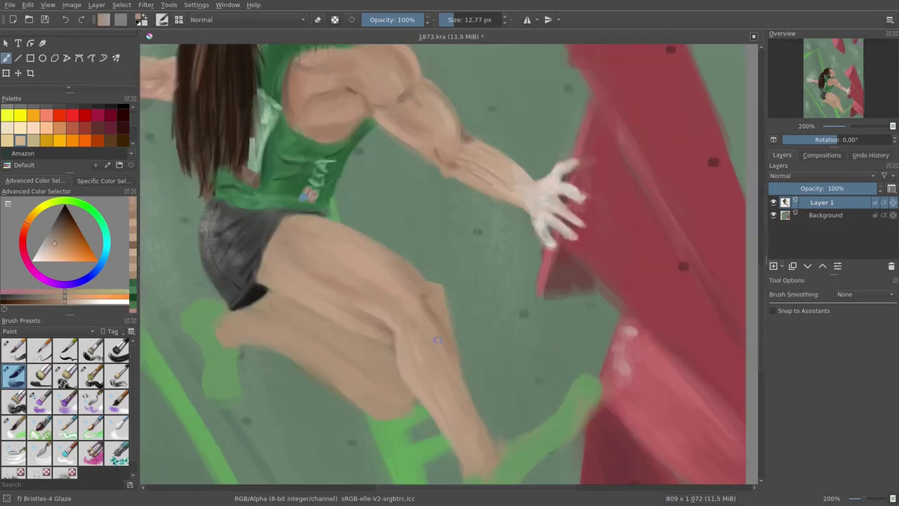
key("2")
scroll(500, 279, "up", 4)
left_click(500, 280, "ctrl")
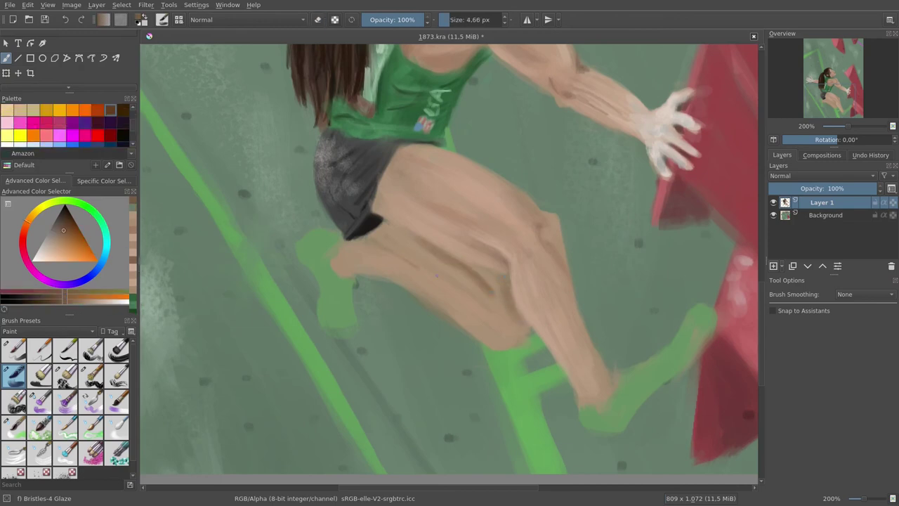
left_click(416, 243, "ctrl")
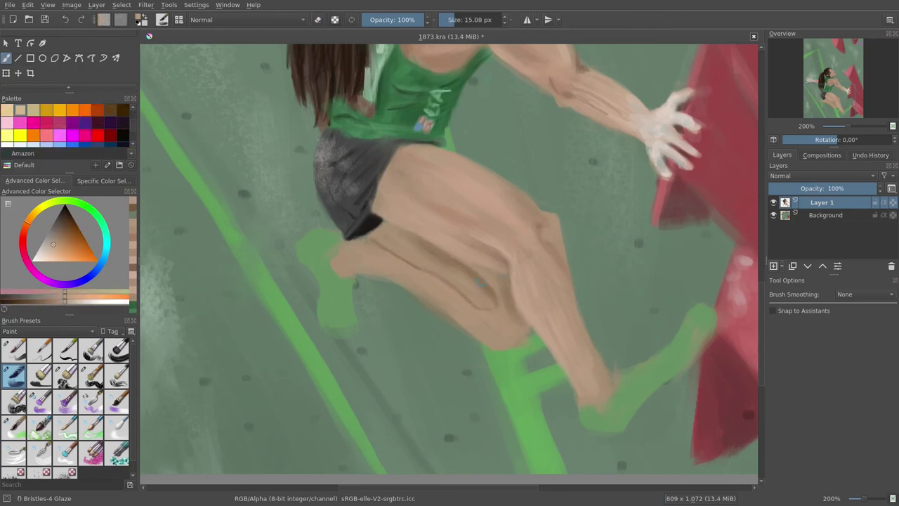
Erase a small patch along the leg edge, then return to painting with a lighter skin tone.
key("e")
mouse_move(466, 325)
left_mouse_down()
mouse_move(444, 292)
mouse_move(465, 334)
left_mouse_up()
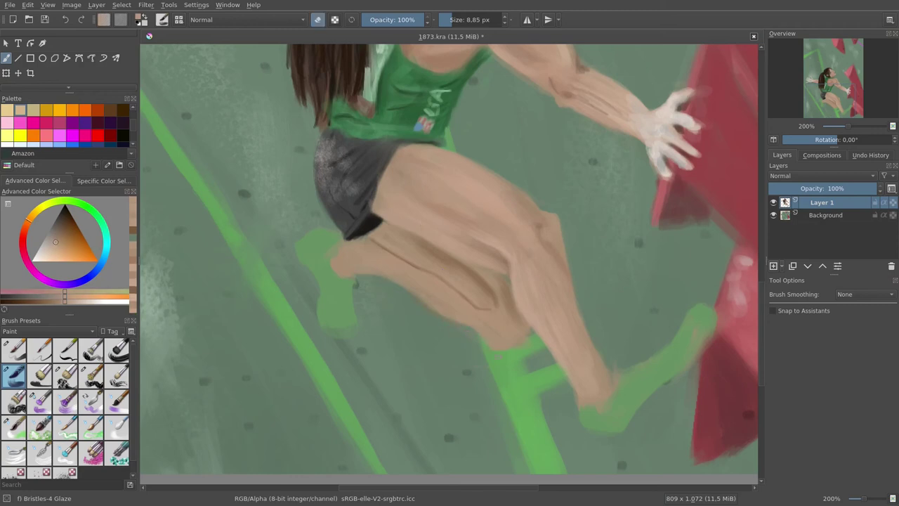
left_click(448, 298, "ctrl")
key("e")
key("bracketleft")
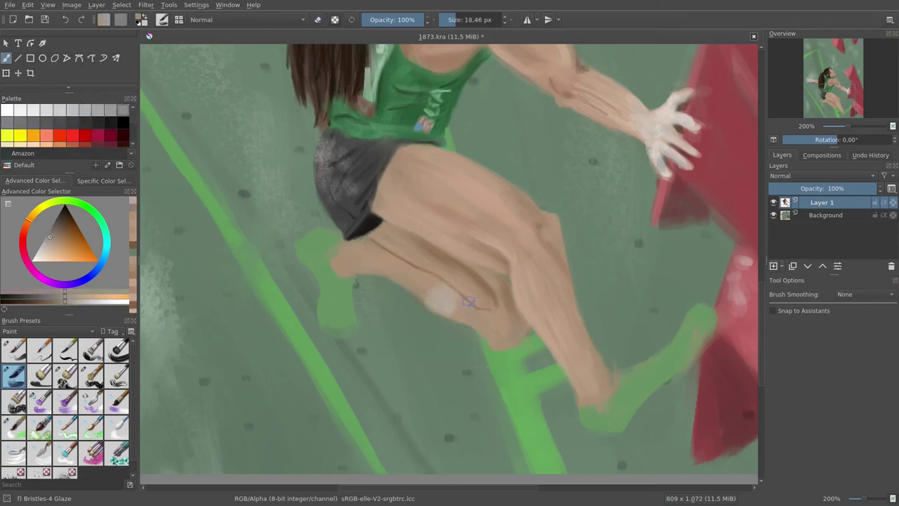
Pick knee skin tones and zoom to 400% with a smaller brush for the knee patch.
left_click(483, 316, "ctrl")
key("bracketleft")
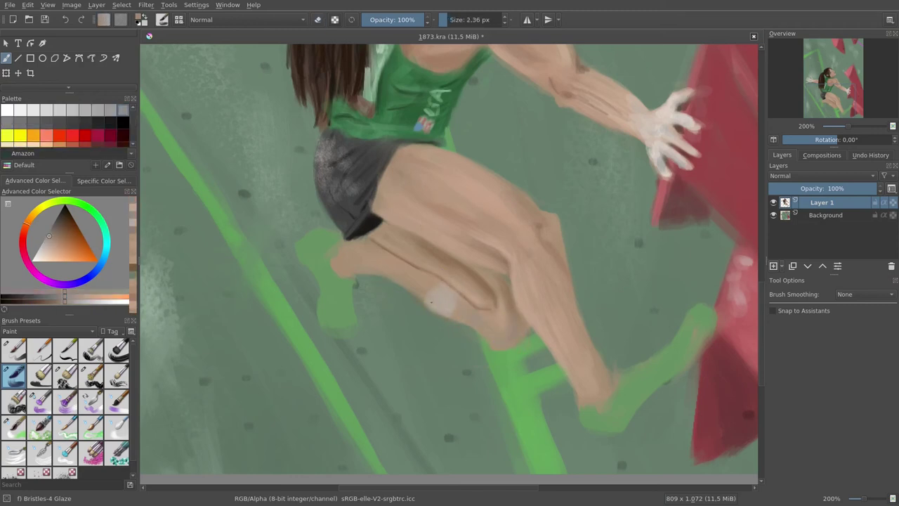
left_click(446, 312, "ctrl")
left_click(491, 310, "ctrl")
key("bracketleft")
key("bracketleft")
key("bracketleft")
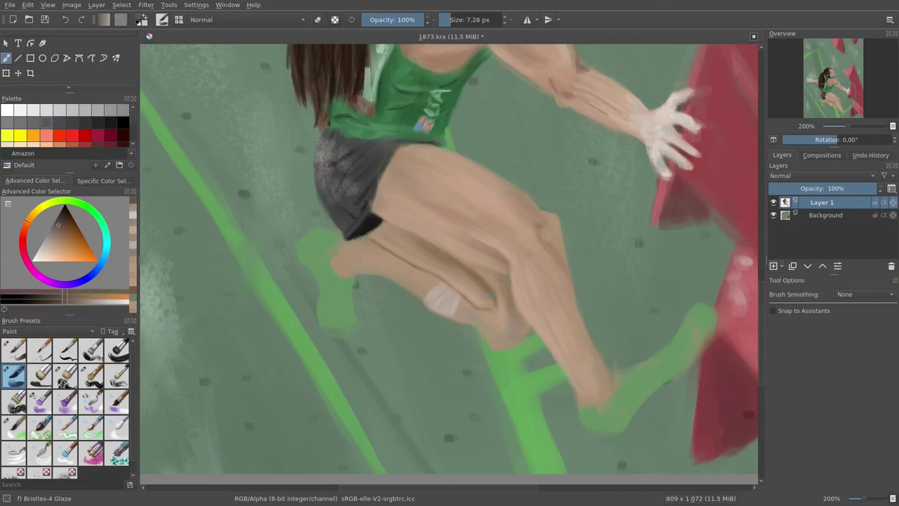
key("e")
key("plus")
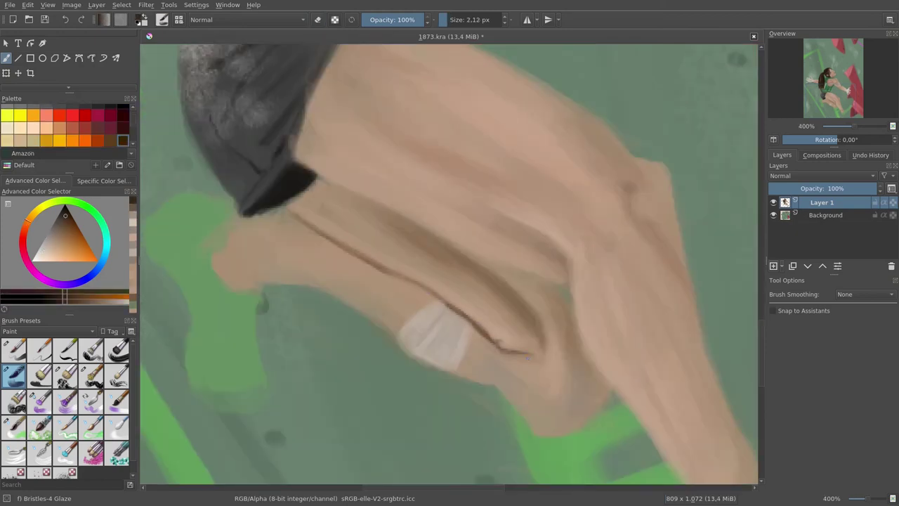
Paint green strokes over the climber's rear shoe.
left_click_drag(597, 397, 737, 348)
left_click(232, 302, "ctrl")
key("bracketleft")
left_click_drag(302, 183, 345, 151)
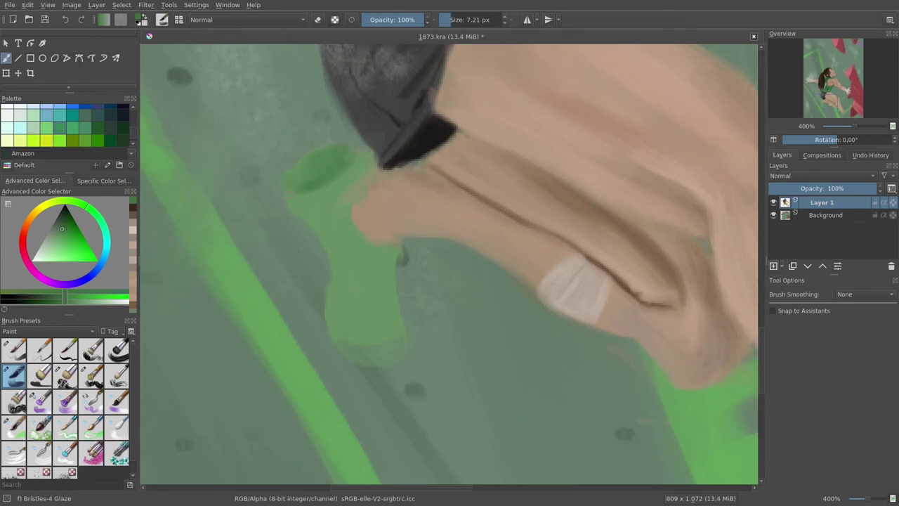
mouse_move(337, 281)
left_mouse_down()
mouse_move(366, 330)
mouse_move(394, 341)
left_mouse_up()
Shade the rear shoe with darker green strokes.
left_click(379, 310, "ctrl")
key("bracketleft")
key("bracketleft")
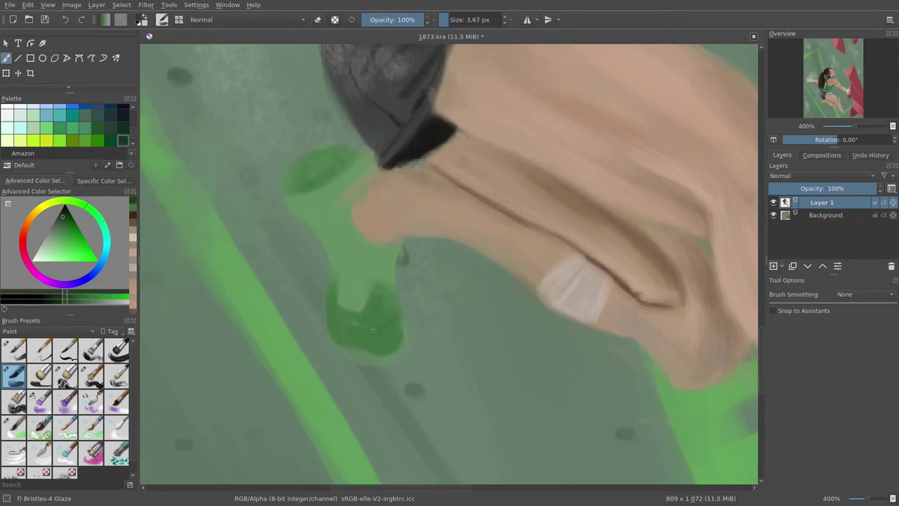
left_click_drag(337, 326, 393, 312)
mouse_move(309, 188)
left_mouse_down()
mouse_move(287, 198)
mouse_move(359, 169)
left_mouse_up()
Cover the orange toe area with tan and skin-tone strokes around the foot.
left_click(372, 211, "ctrl")
key("bracketright")
key("bracketright")
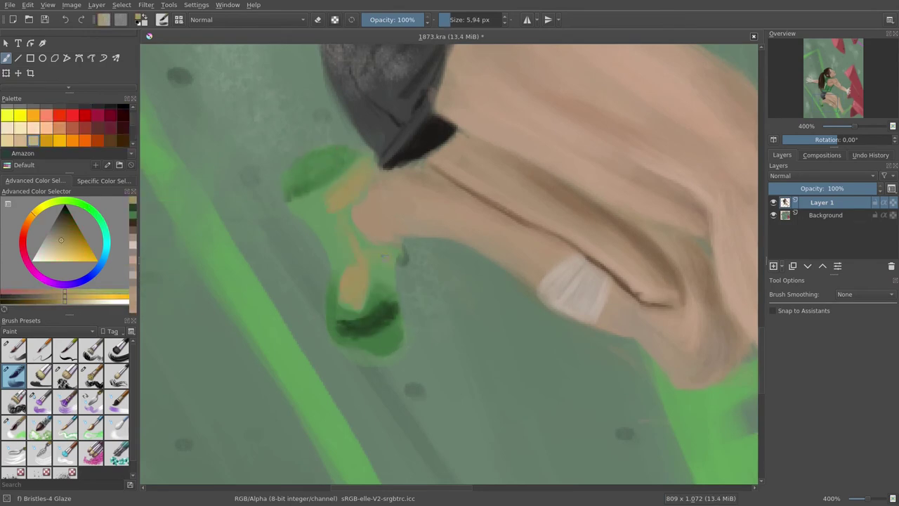
left_click(404, 242, "ctrl")
left_click_drag(345, 236, 369, 228)
key("bracketright")
key("bracketright")
key("bracketright")
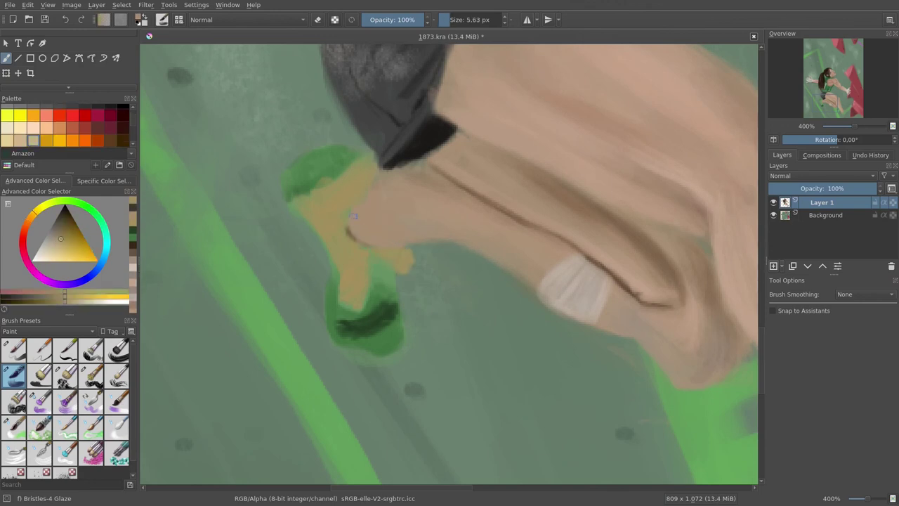
mouse_move(401, 267)
left_mouse_down()
mouse_move(411, 177)
mouse_move(492, 211)
left_mouse_up()
left_click_drag(401, 172, 484, 137)
key("minus")
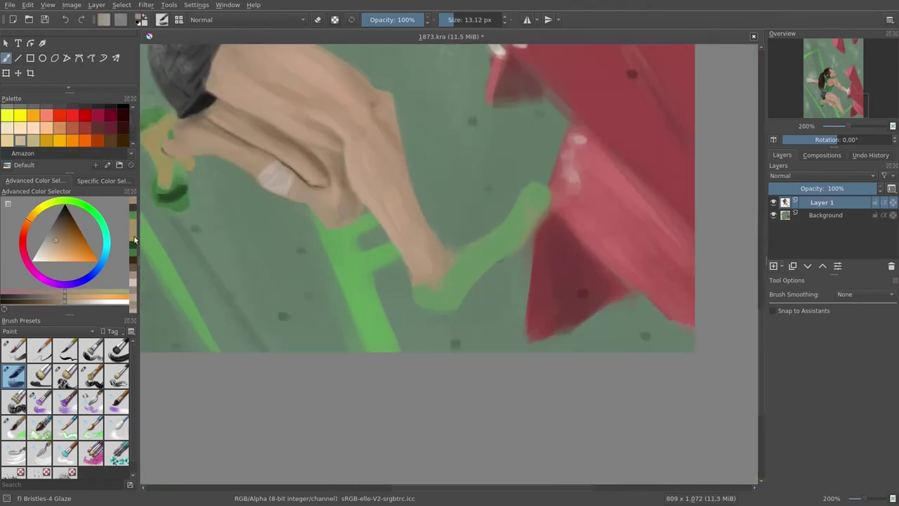
Paint green strokes on the front shoe and a tan strap across it.
left_click(520, 211, "ctrl")
mouse_move(523, 204)
left_mouse_down()
mouse_move(489, 255)
mouse_move(429, 302)
mouse_move(534, 200)
left_mouse_up()
left_click(443, 263, "ctrl")
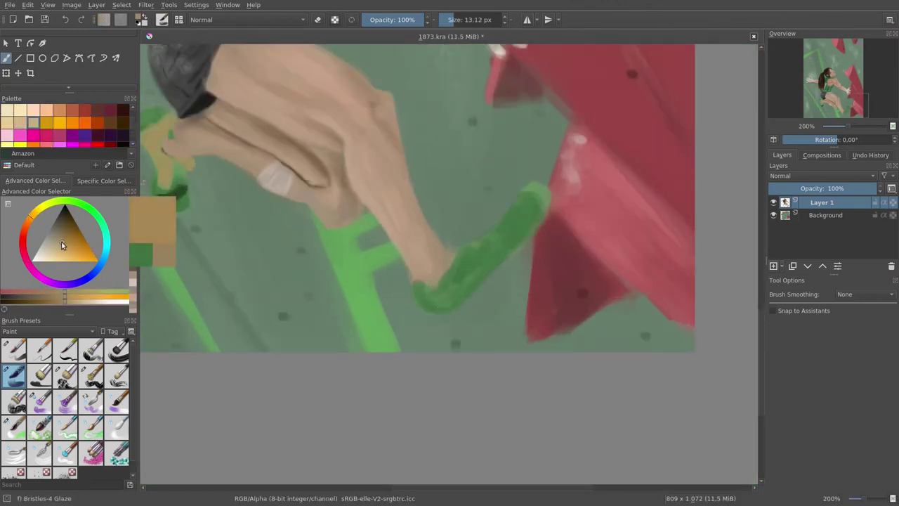
mouse_move(418, 288)
left_mouse_down()
mouse_move(491, 266)
mouse_move(485, 239)
left_mouse_up()
Add a small dark green accent, then light green highlight strokes along the shoe.
left_click(492, 232, "ctrl")
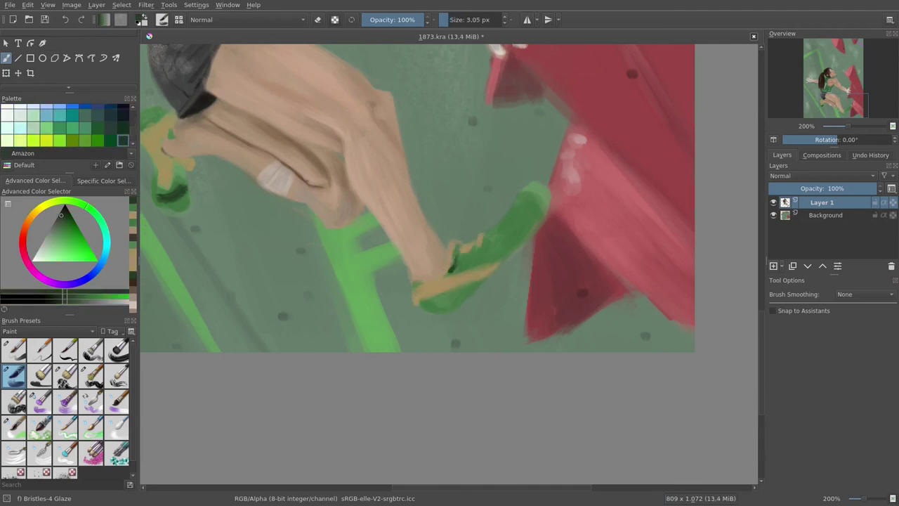
key("bracketleft")
key("bracketleft")
key("bracketleft")
mouse_move(417, 285)
left_mouse_down()
mouse_move(394, 284)
mouse_move(506, 232)
left_mouse_up()
left_click(449, 281, "ctrl")
key("bracketright")
key("bracketright")
left_click(457, 274, "ctrl")
left_click(453, 295, "ctrl")
left_click_drag(421, 306, 477, 281)
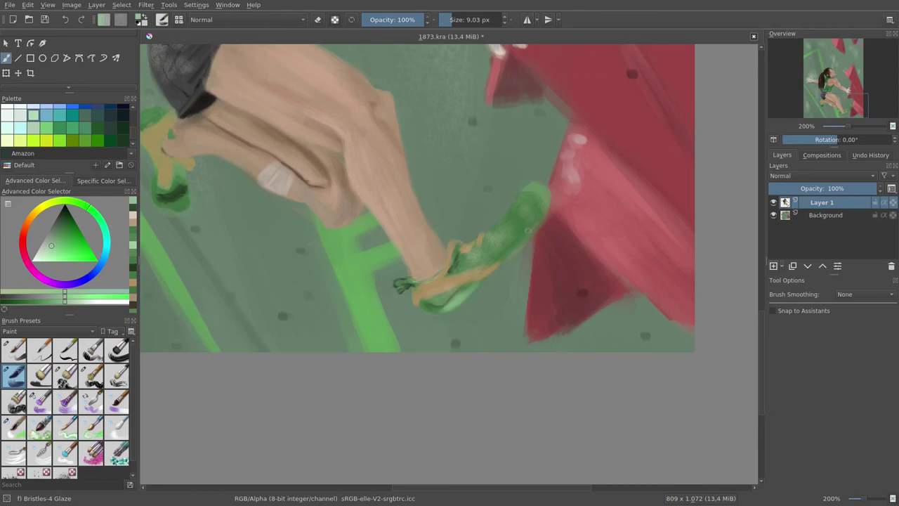
mouse_move(506, 253)
left_mouse_down()
mouse_move(545, 207)
mouse_move(487, 239)
mouse_move(493, 250)
left_mouse_up()
Add a small light touch near the shoe and zoom out to 67% to view the painting.
left_click(537, 186, "ctrl")
key("bracketright")
key("bracketright")
left_click(492, 232, "ctrl")
left_click(51, 246)
key("minus")
left_click(492, 232, "ctrl")
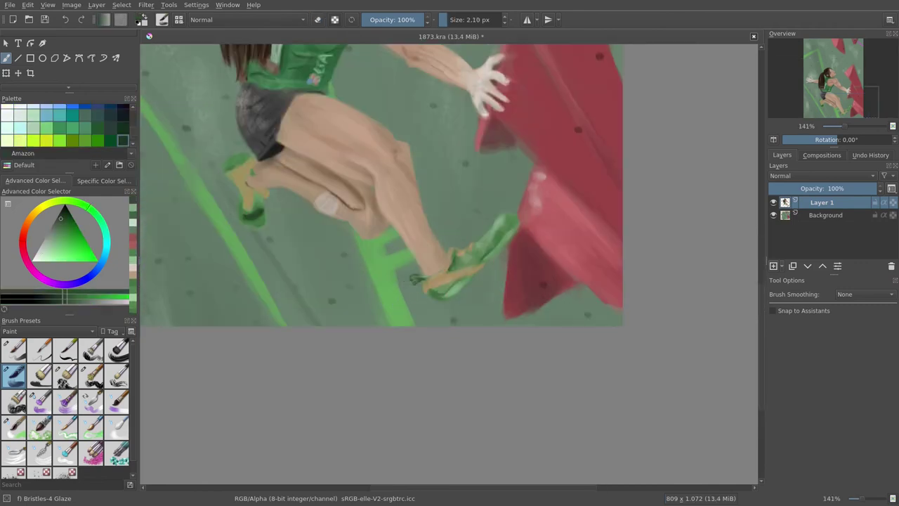
left_click(534, 210, "ctrl")
key("bracketleft")
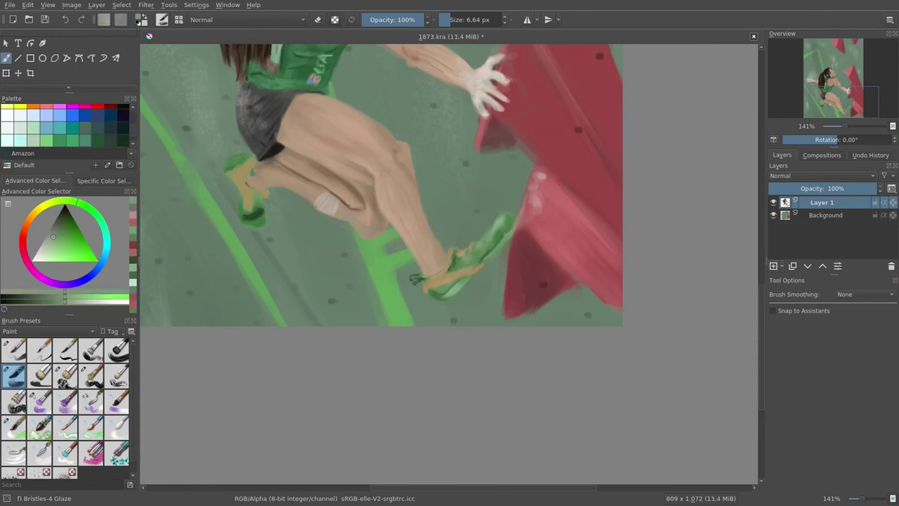
key("minus")
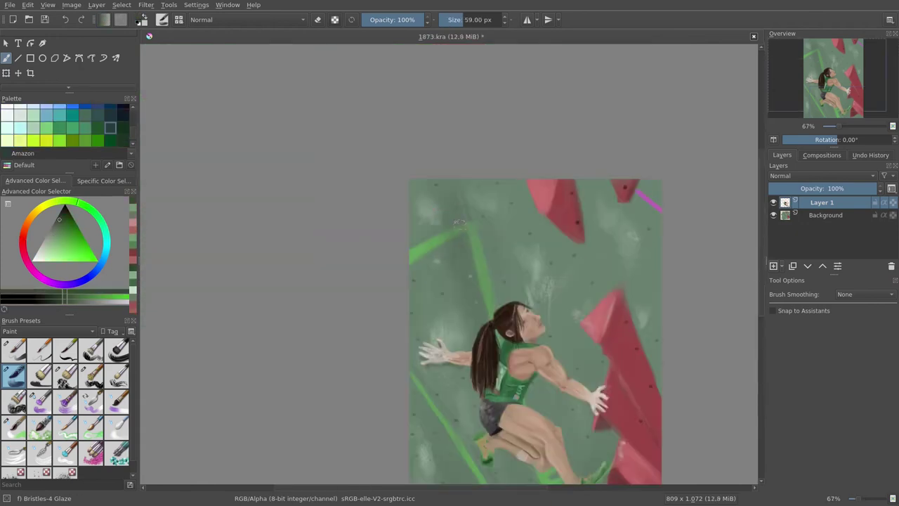
Recentre the canvas, insert empty Layer 2, and reset the colour to black with a smaller brush.
left_click_drag(491, 316, 443, 180)
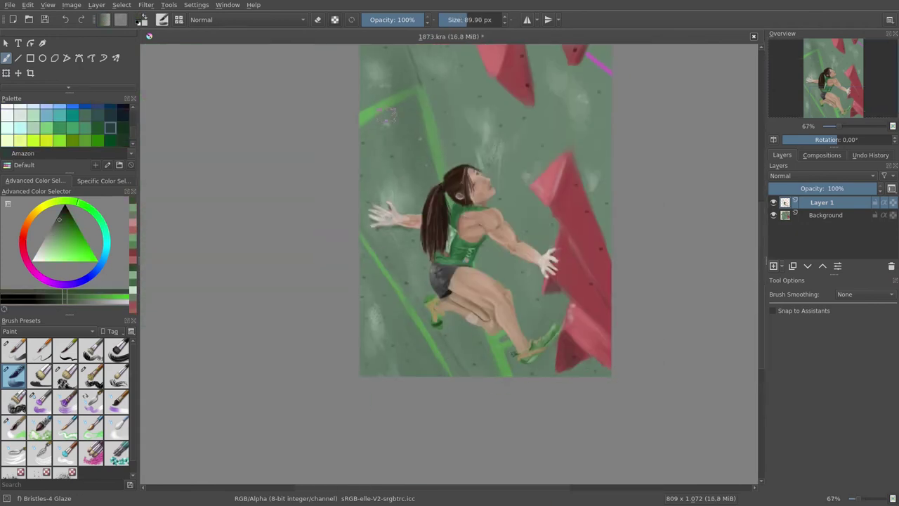
left_click_drag(386, 116, 388, 207)
mouse_move(467, 371)
left_mouse_down()
mouse_move(397, 301)
mouse_move(380, 244)
left_mouse_up()
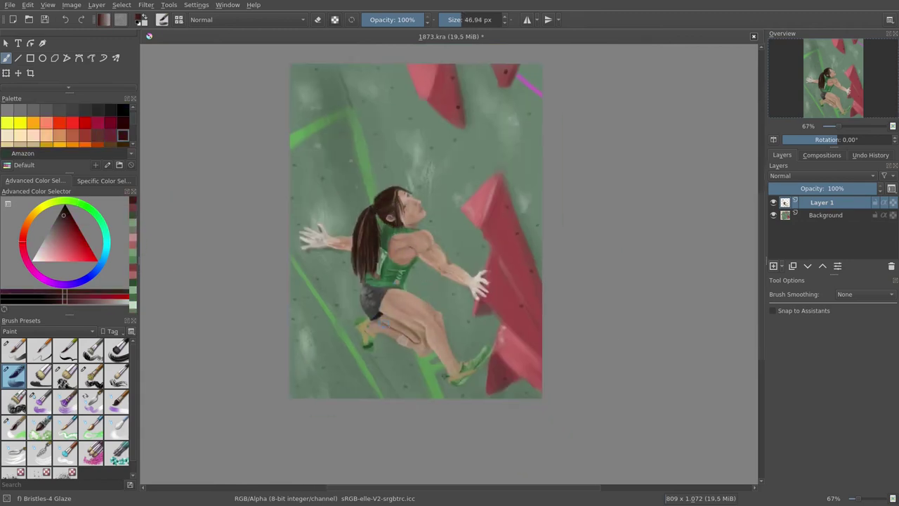
key("Insert")
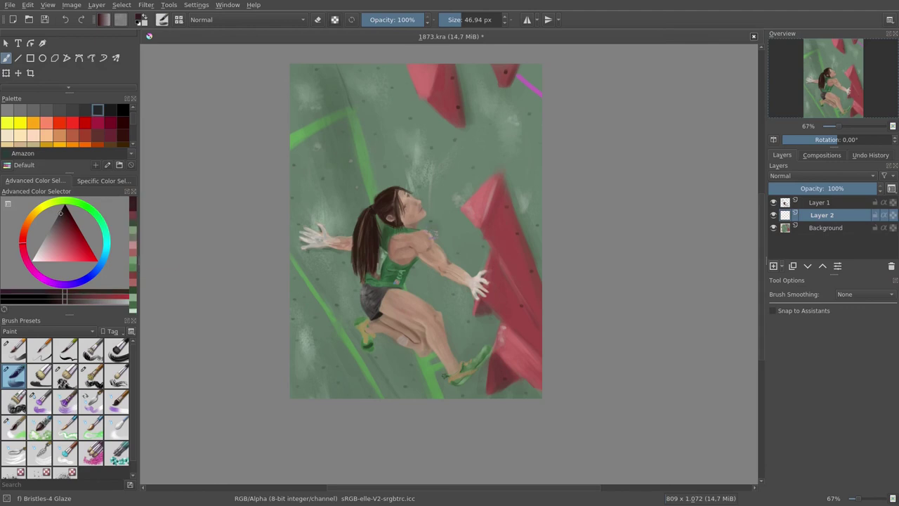
left_click(426, 297, "ctrl")
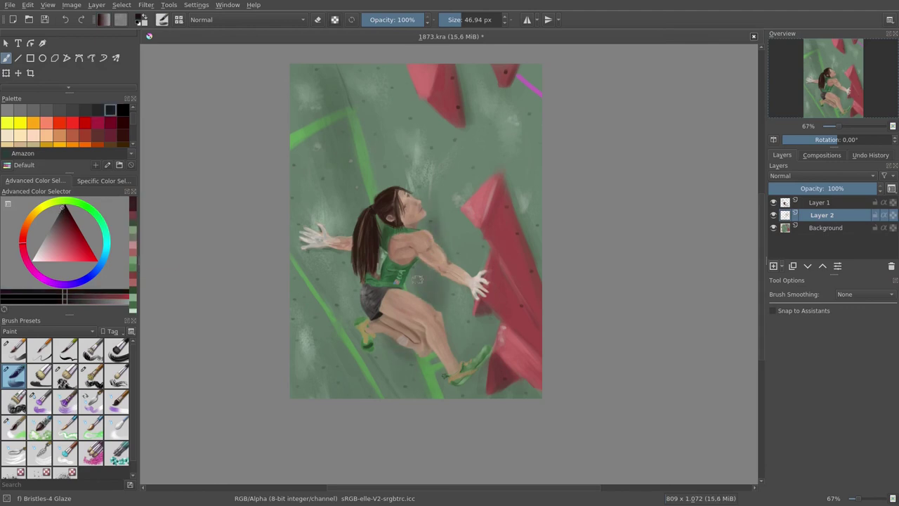
key("d")
left_click_drag(418, 281, 427, 334)
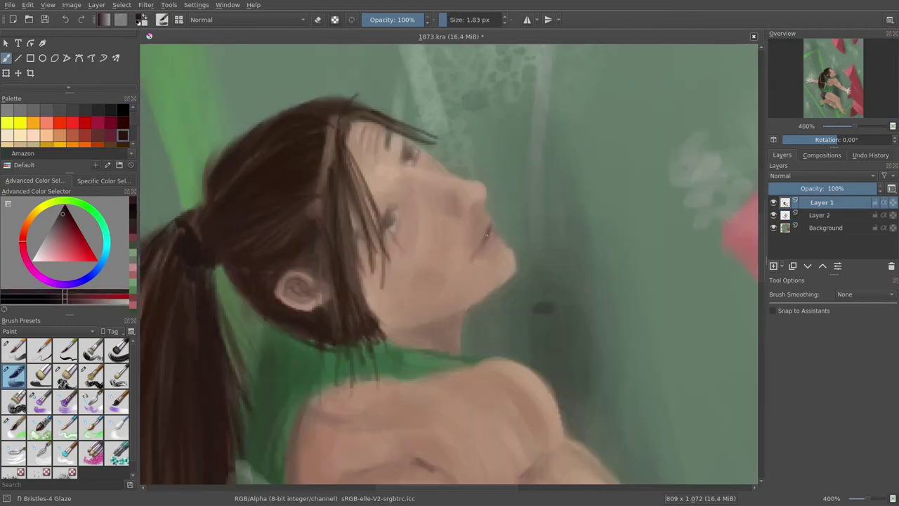
Sample skin and dark brown hair colours, turn off the eraser, and switch to a round brush.
left_click(98, 135)
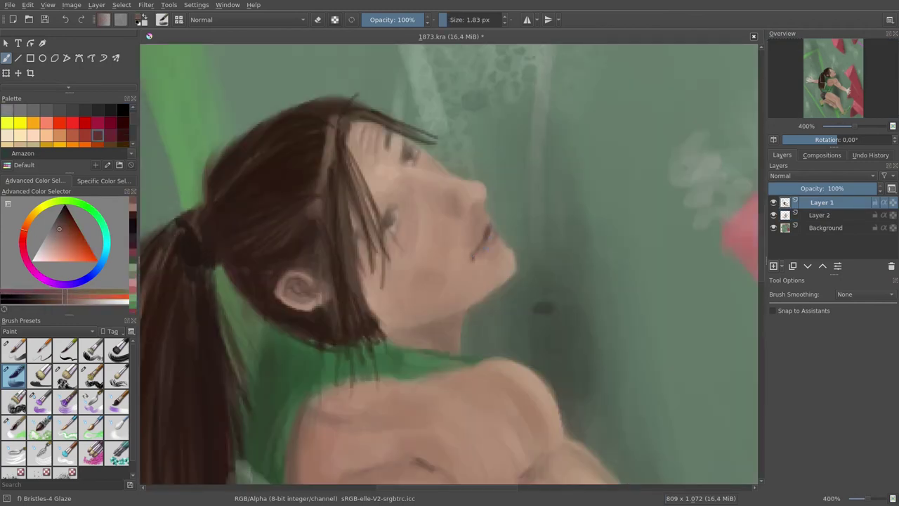
left_click(483, 247, "ctrl")
left_click_drag(483, 248, 485, 281)
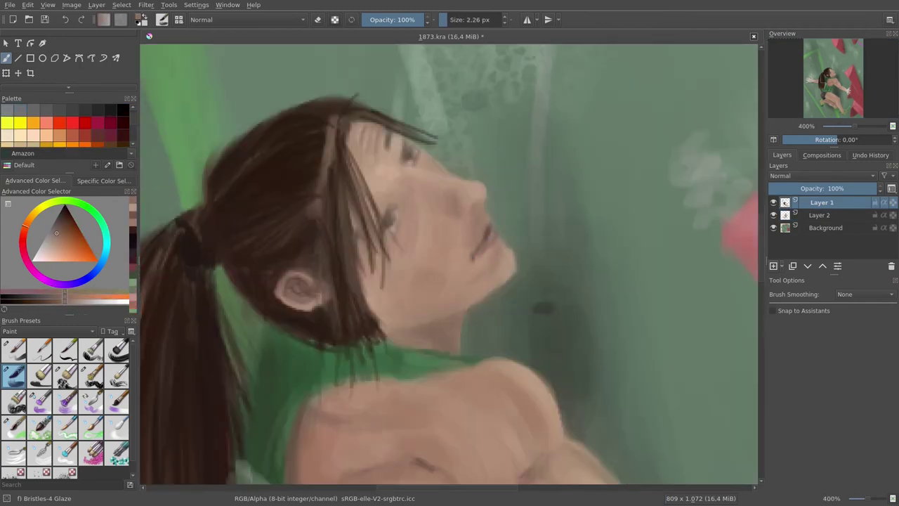
key("e")
left_click(475, 262, "ctrl")
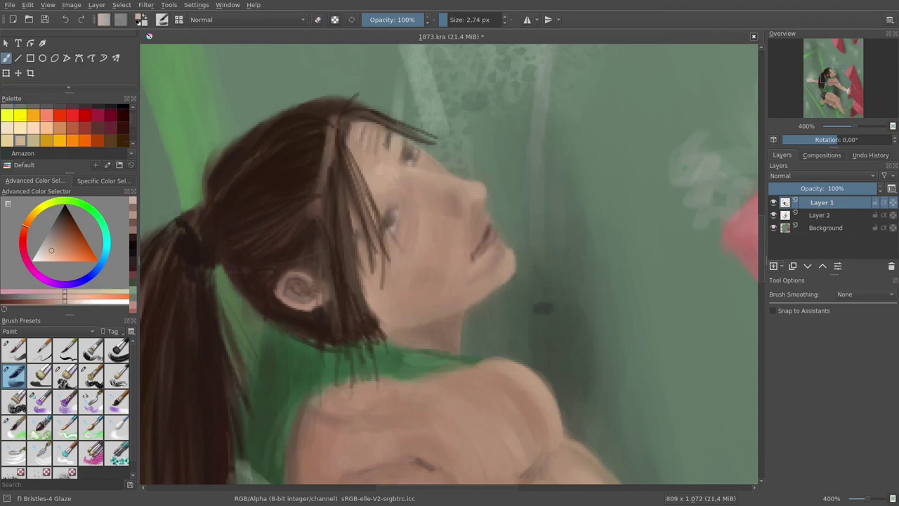
left_click(372, 201, "ctrl")
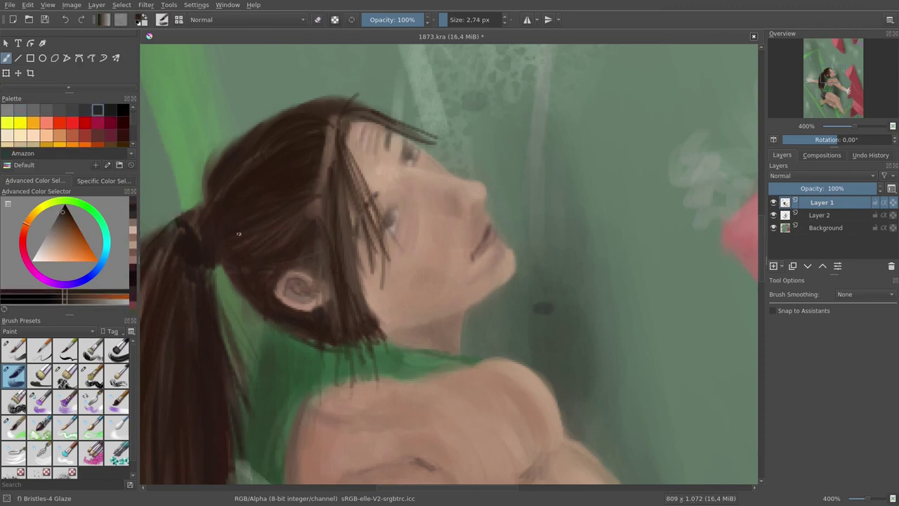
key("slash")
Zoom out, make Layer 2 active, and switch to the Bristles-5 Flat and Wet Bristles Rough brushes.
key("minus")
key("minus")
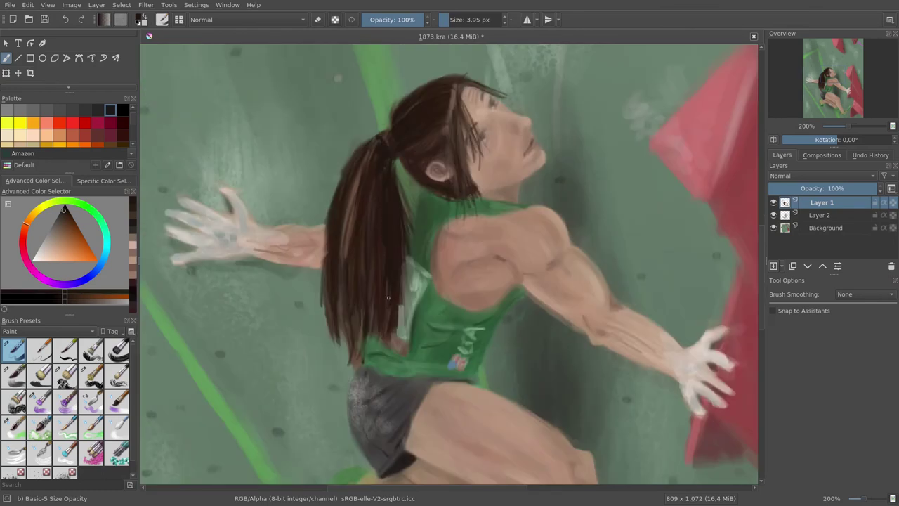
key("minus")
key("minus")
key("minus")
key("Page_Down")
key("slash")
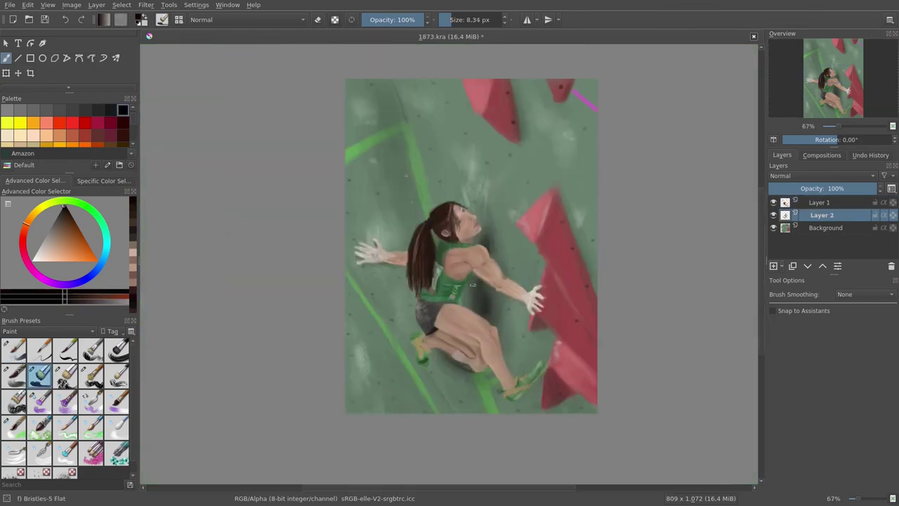
key("slash")
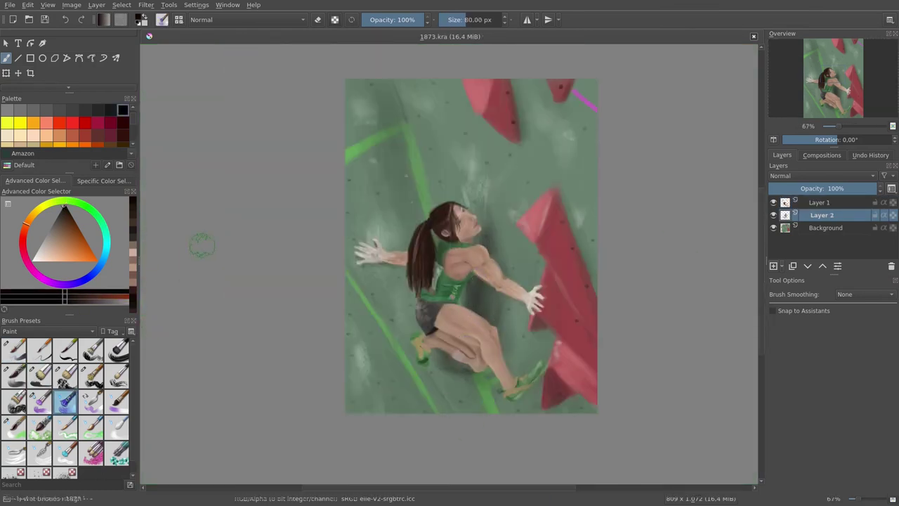
Return to the glaze bristle brush on Layer 1 and zoom in on the rear foot.
left_click(14, 376)
key("Page_Up")
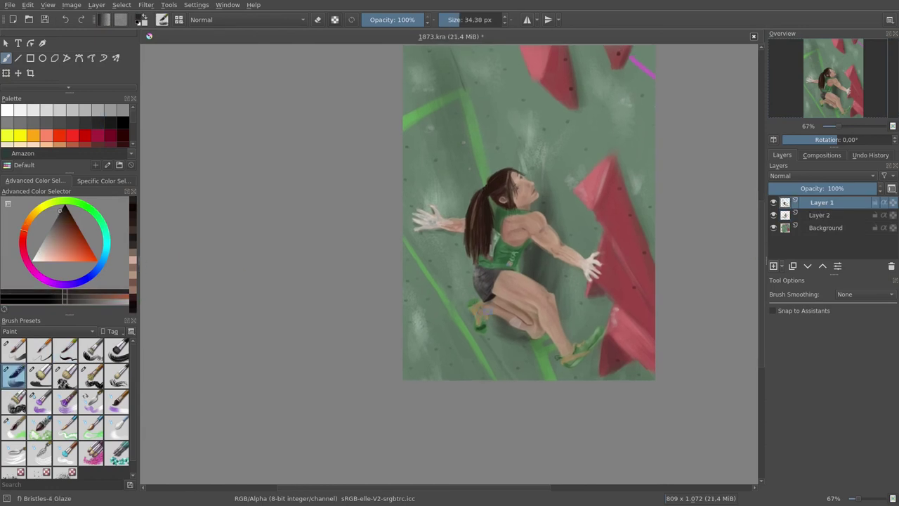
key("plus")
key("plus")
key("plus")
key("plus")
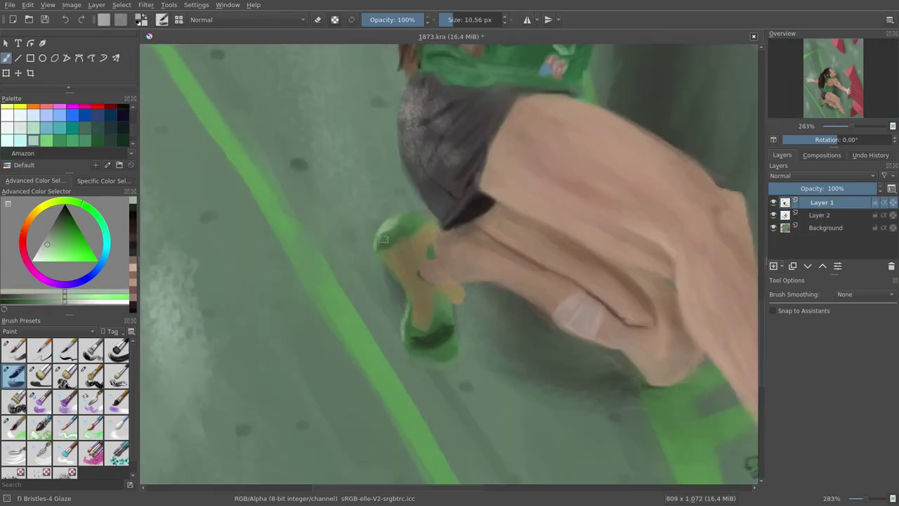